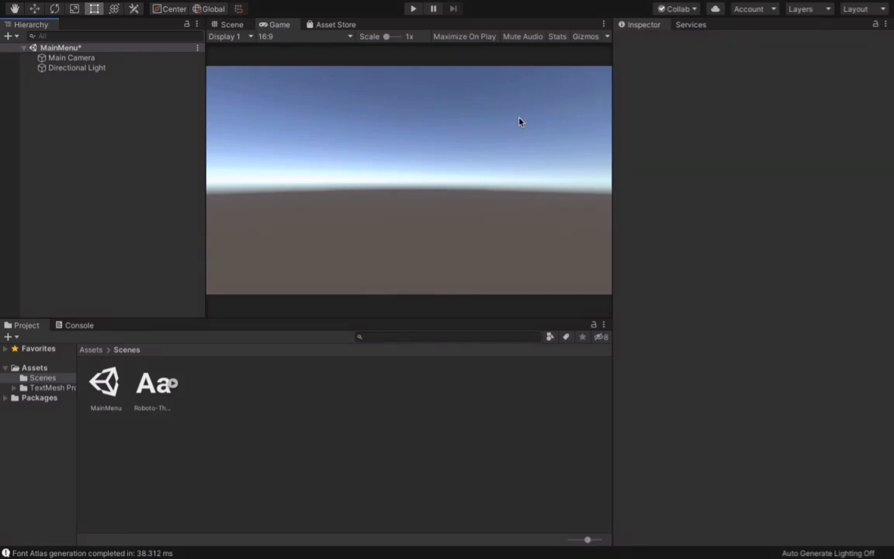
Step: Add a UI image to the MainMenu scene and stretch it to fill the whole canvas, 653 by 367
right_click(128, 128)
mouse_move(159, 322)
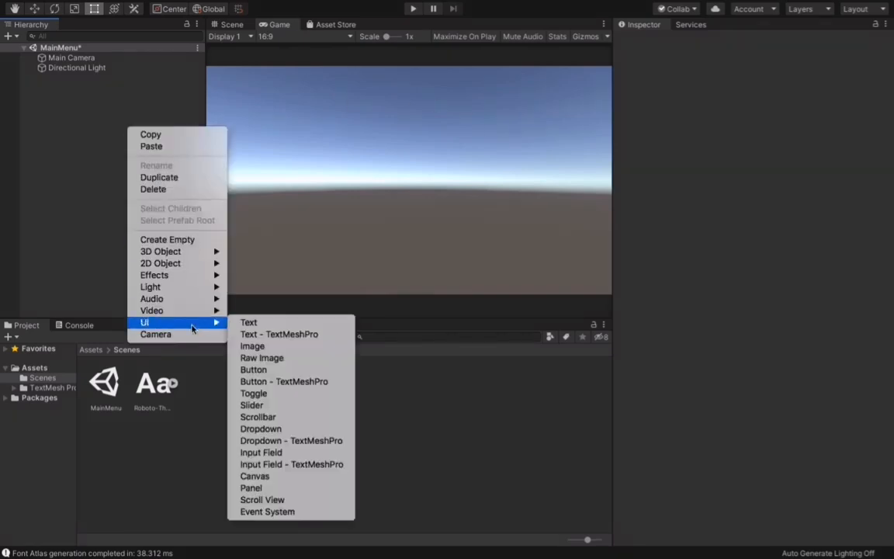
click(254, 347)
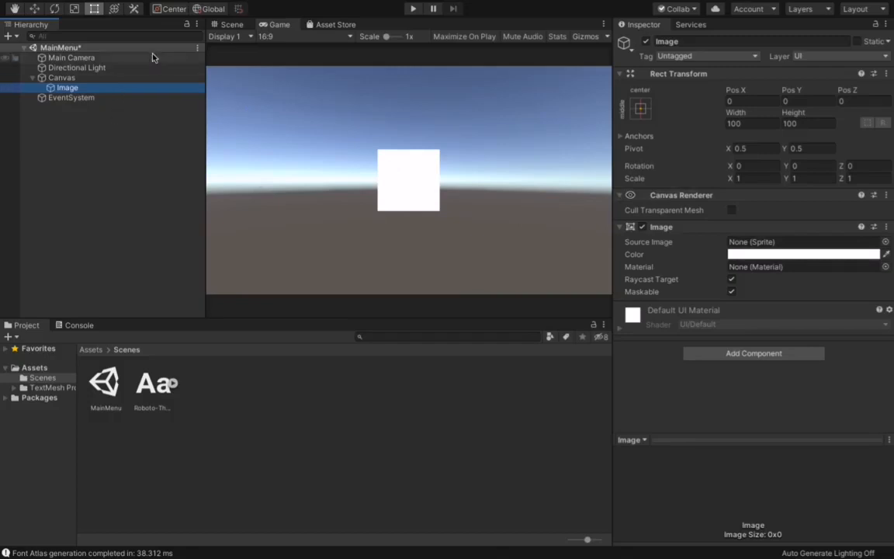
click(233, 26)
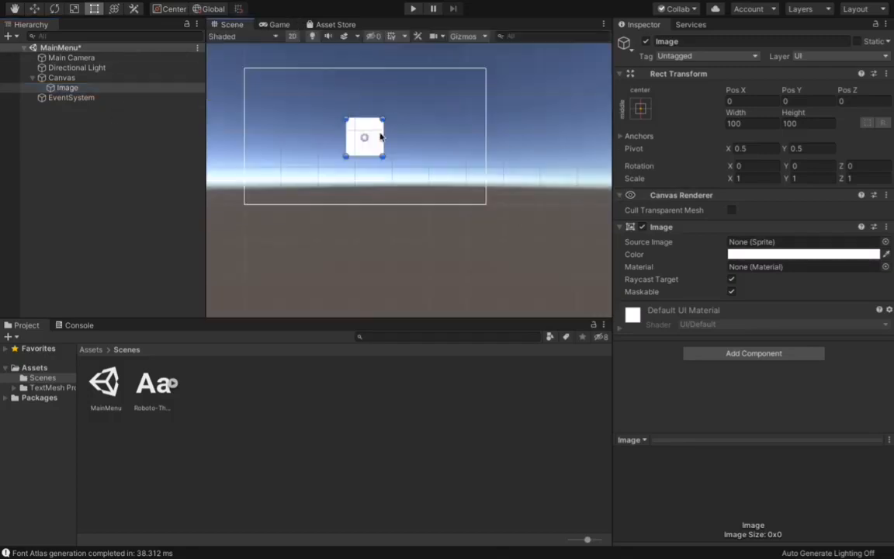
drag(380, 118, 481, 69)
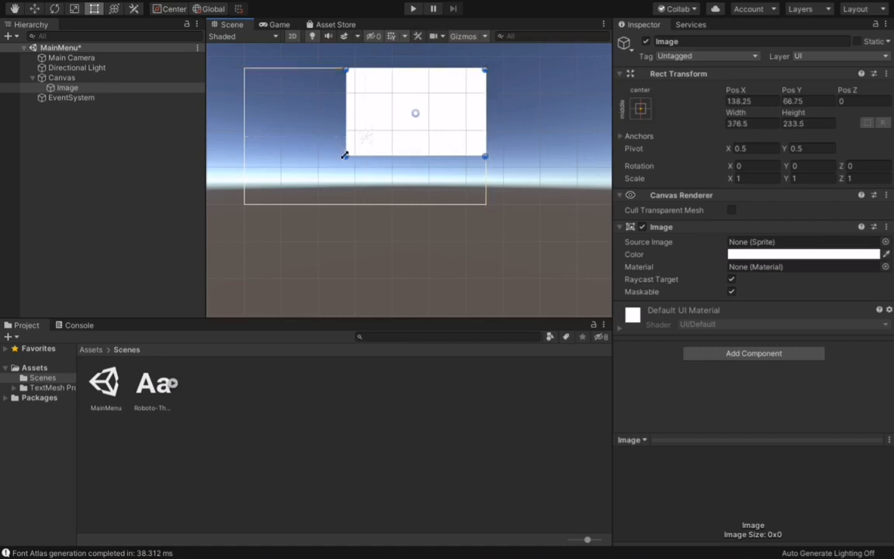
drag(345, 155, 242, 205)
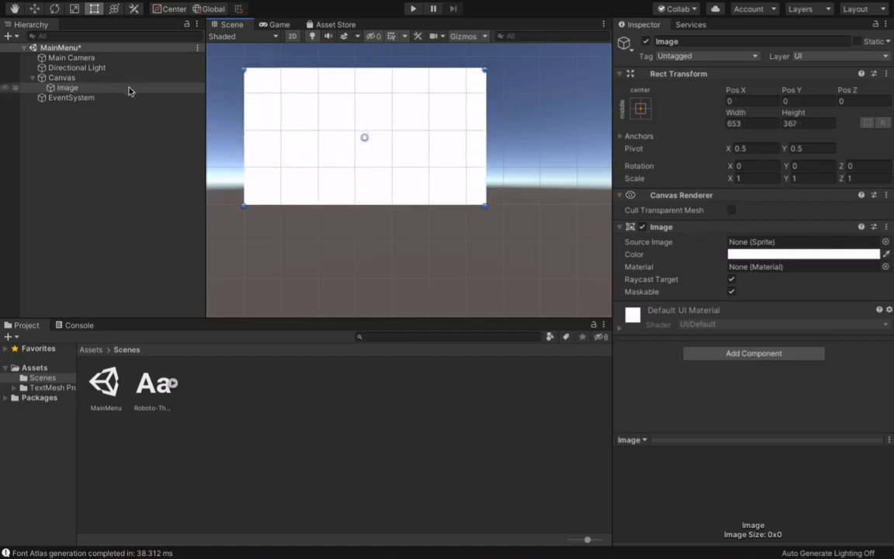
Step: Set the full-canvas image's color to a very dark neutral grey, checking it in the Game view
click(793, 254)
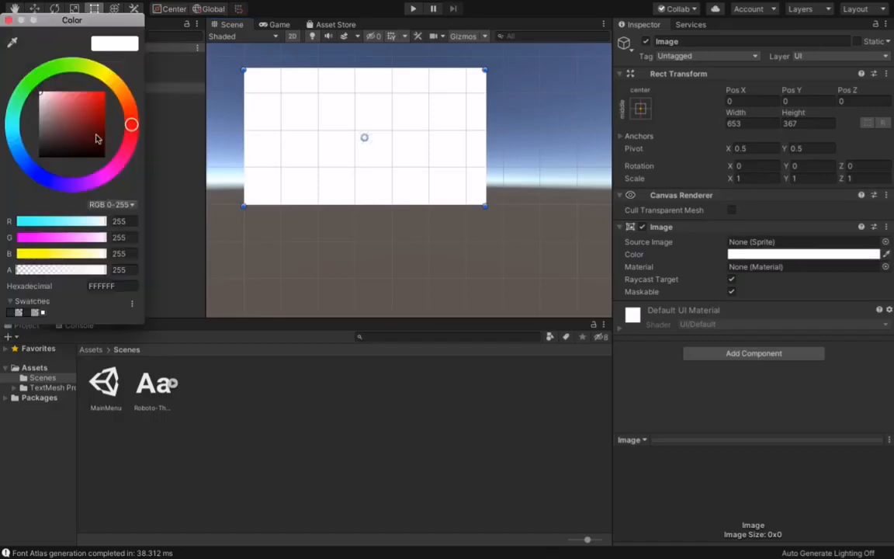
drag(45, 107, 21, 143)
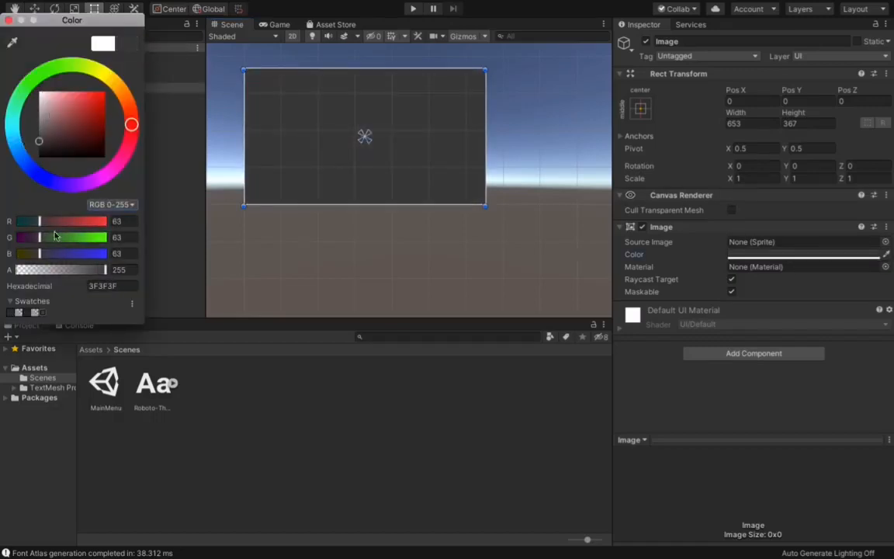
click(239, 456)
right_click(114, 135)
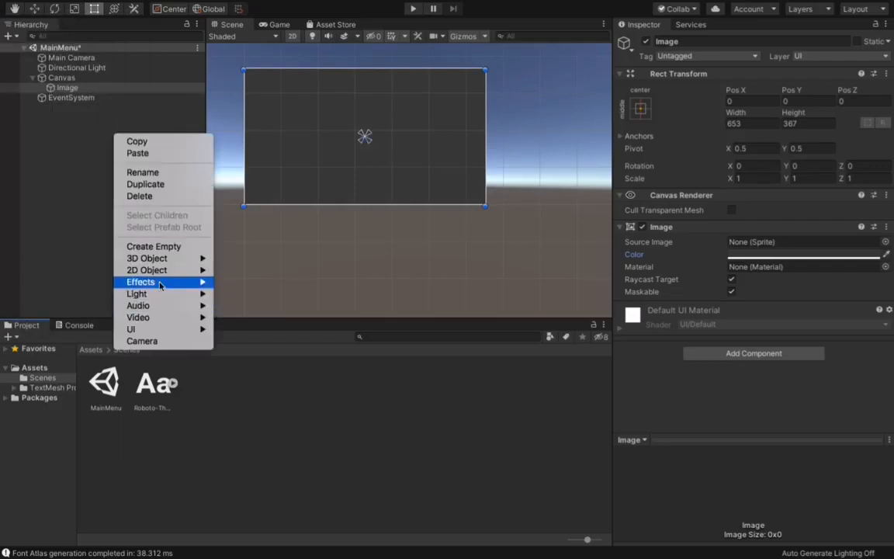
click(264, 24)
click(264, 25)
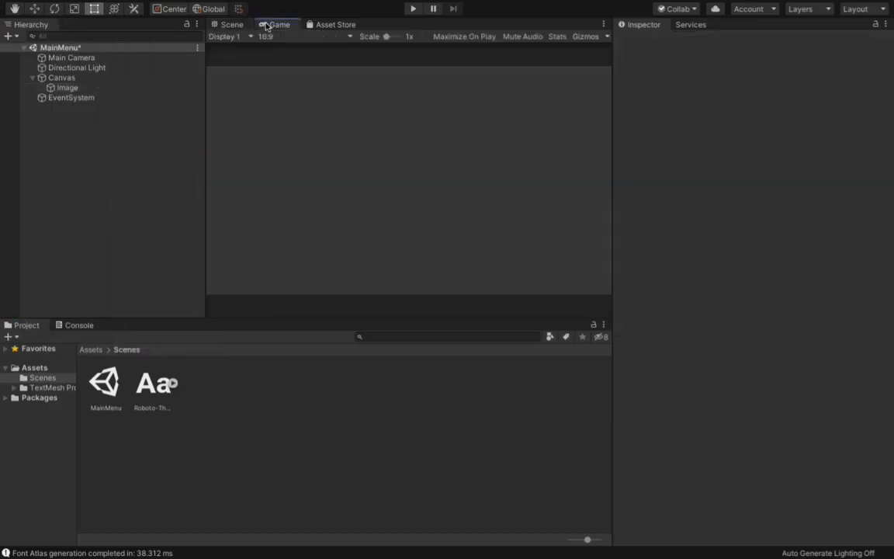
click(116, 87)
click(728, 255)
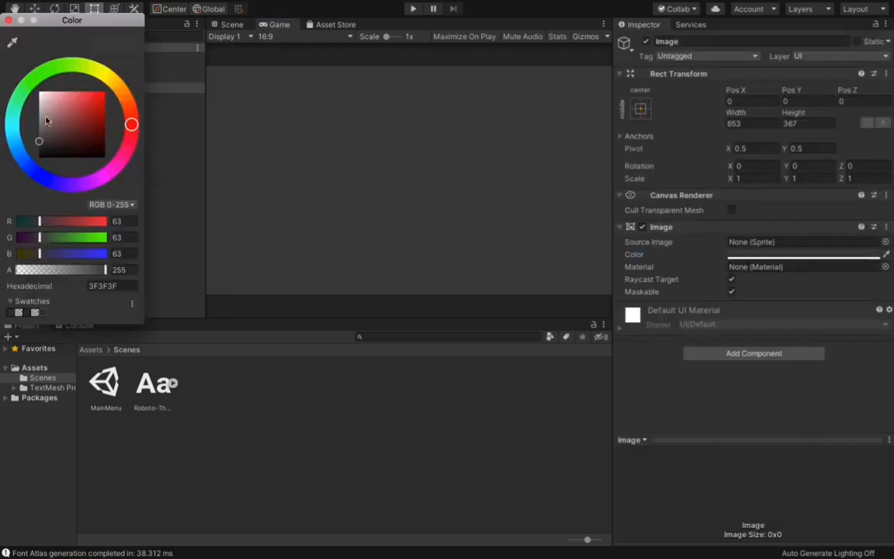
drag(34, 142, 24, 147)
Step: Add a UI text object under the canvas and set its text to MainMenu
right_click(119, 183)
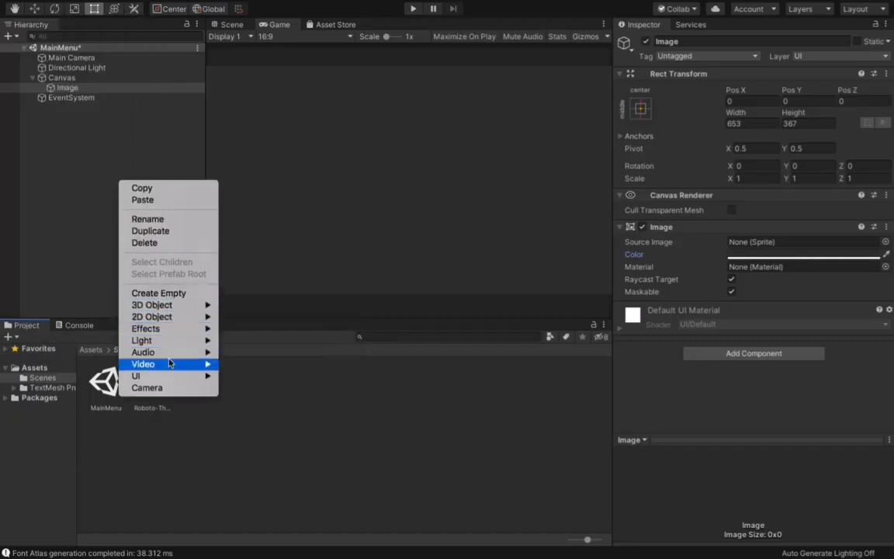
mouse_move(167, 375)
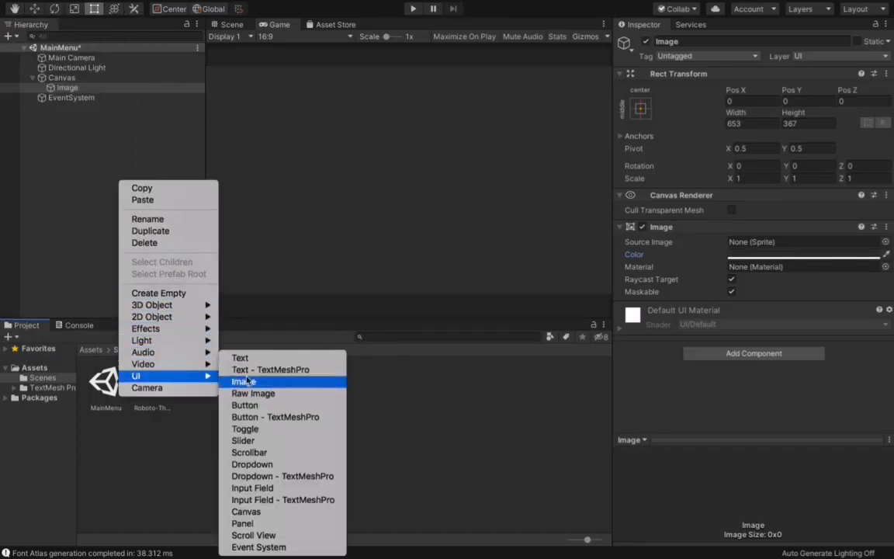
click(240, 358)
click(682, 258)
text(MAIN)
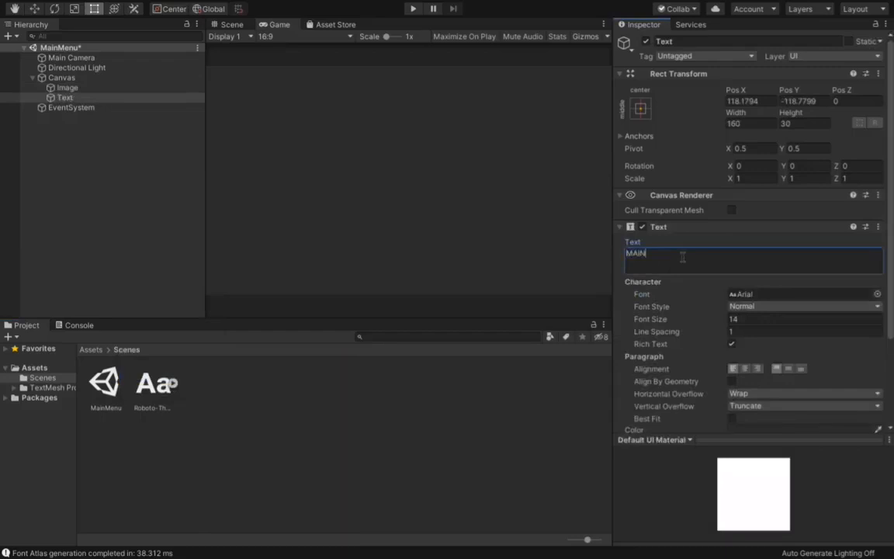
Step: Assign the Roboto-Thin font to the MainMenu text and change its color to white
drag(149, 399, 780, 296)
scroll(747, 318, down, 4)
click(748, 318)
click(40, 92)
click(271, 387)
Step: Set the MainMenu text to font size 55 with centred alignment, and place its box near the canvas's upper edge at about 0, 107
click(231, 25)
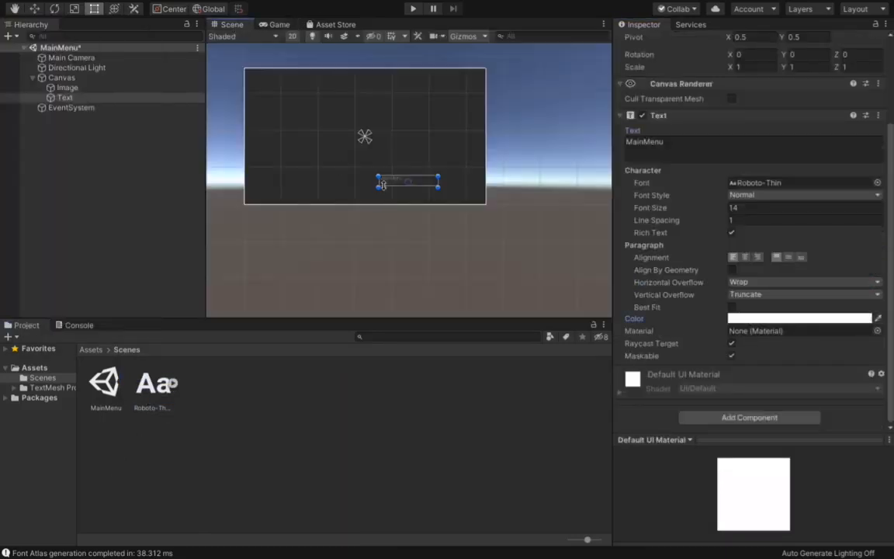
drag(409, 184, 428, 104)
click(740, 208)
text(25)
key(BackSpace)
key(BackSpace)
text(55)
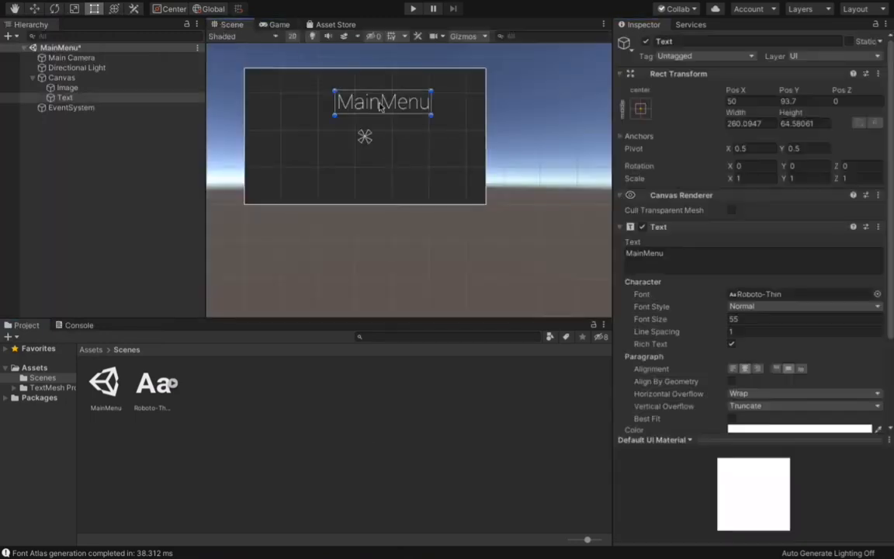
drag(379, 104, 362, 99)
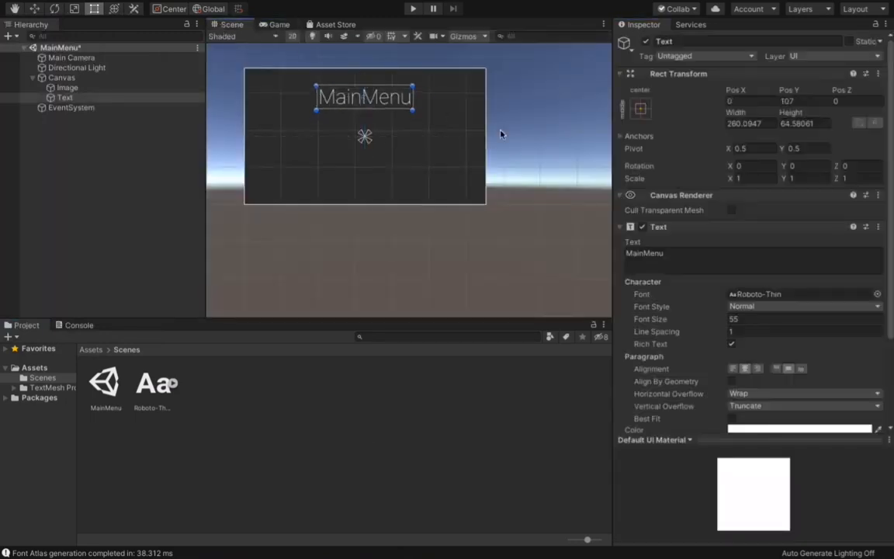
Step: Enlarge the MainMenu title's text box, set its font size to 76, and keep it centred horizontally
drag(413, 109, 454, 135)
click(738, 321)
text(6876)
drag(386, 105, 90, 146)
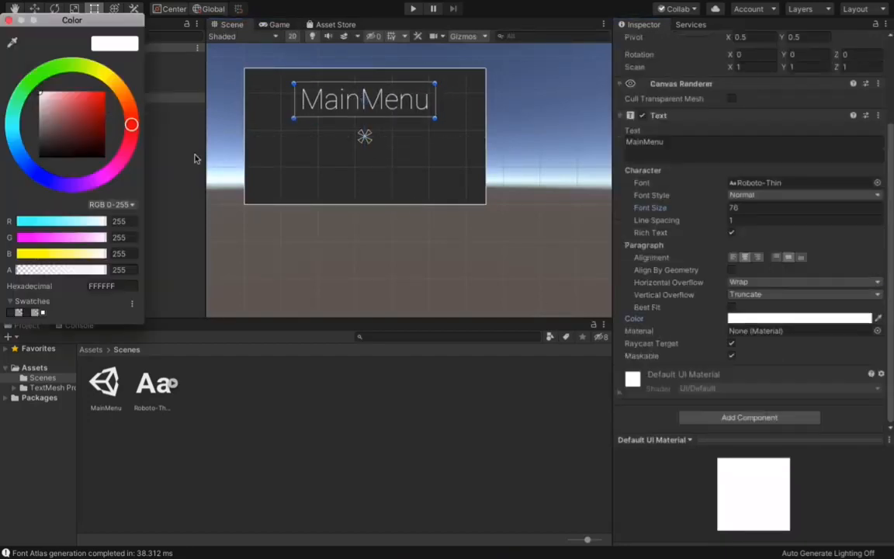
Step: Color the MainMenu title golden yellow and preview it in the Game view
click(112, 81)
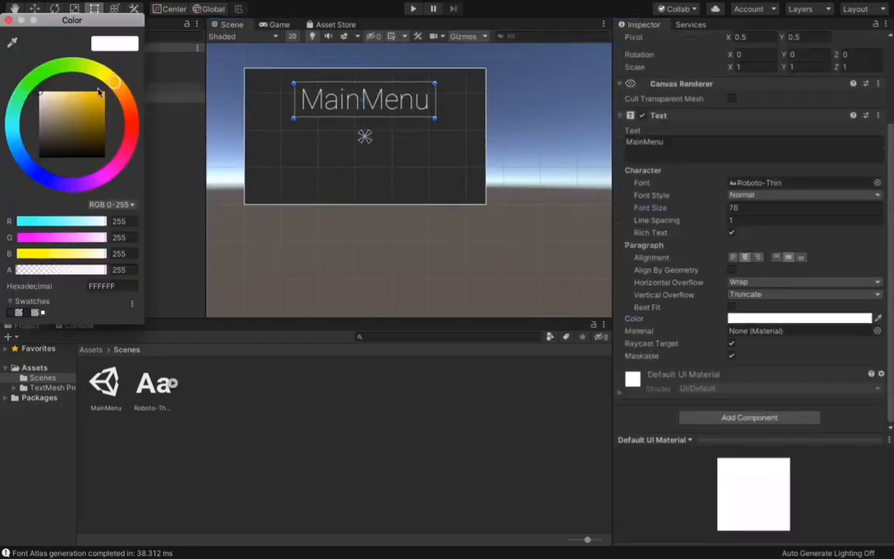
drag(100, 92, 102, 85)
click(284, 23)
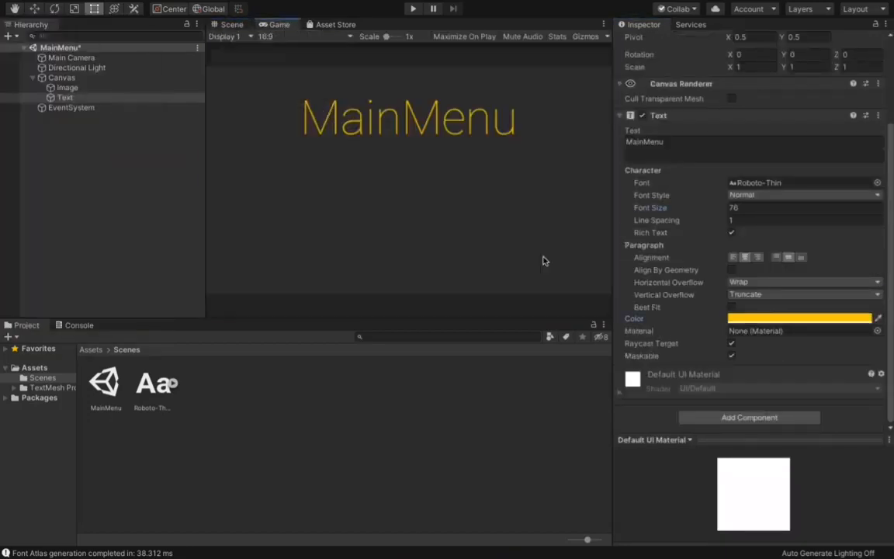
Step: Add a UI button to the canvas and make its image color fully transparent
right_click(122, 195)
mouse_move(165, 379)
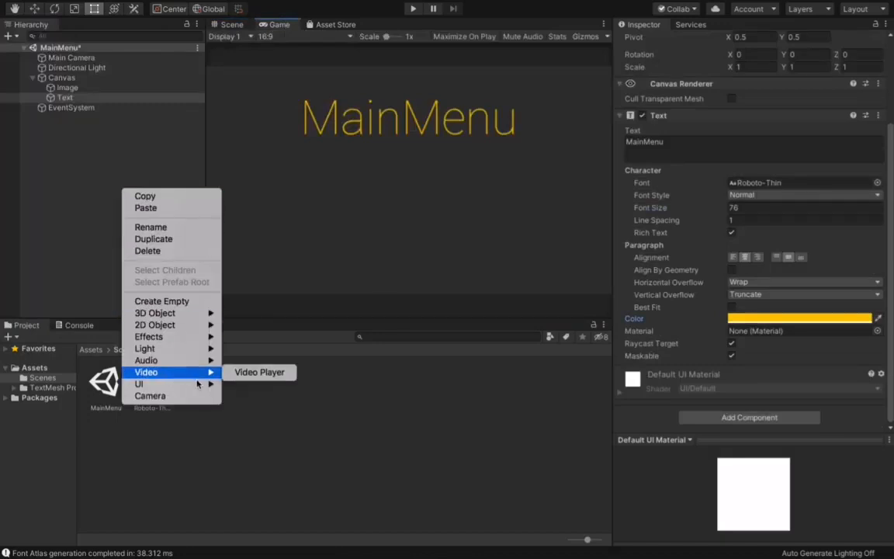
mouse_move(200, 384)
click(254, 408)
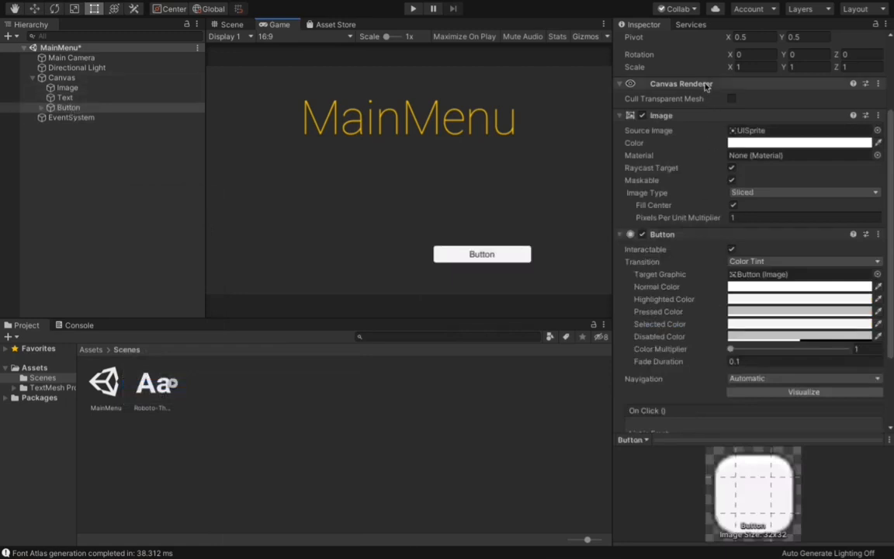
click(778, 144)
click(8, 19)
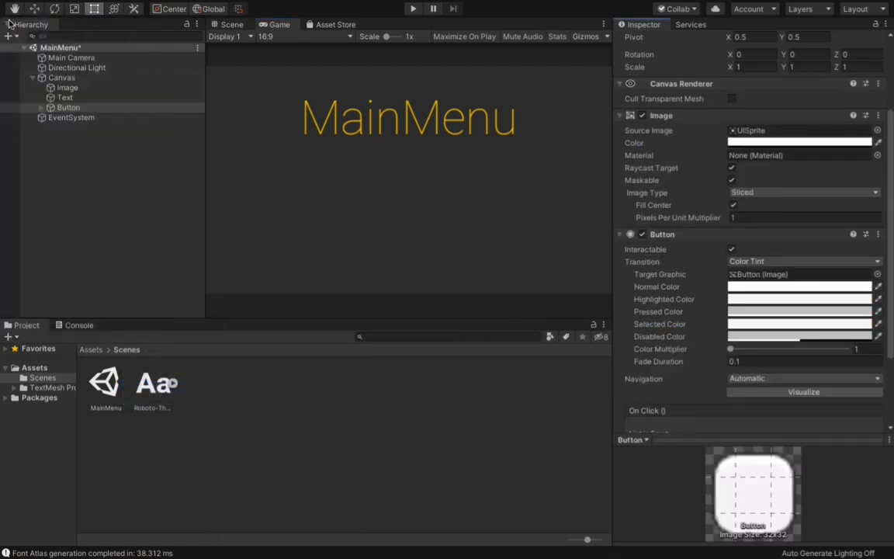
Step: Change the button's child text to white and set its label to PLAY
click(41, 108)
click(72, 117)
click(807, 320)
drag(40, 111, 34, 81)
click(8, 20)
click(665, 158)
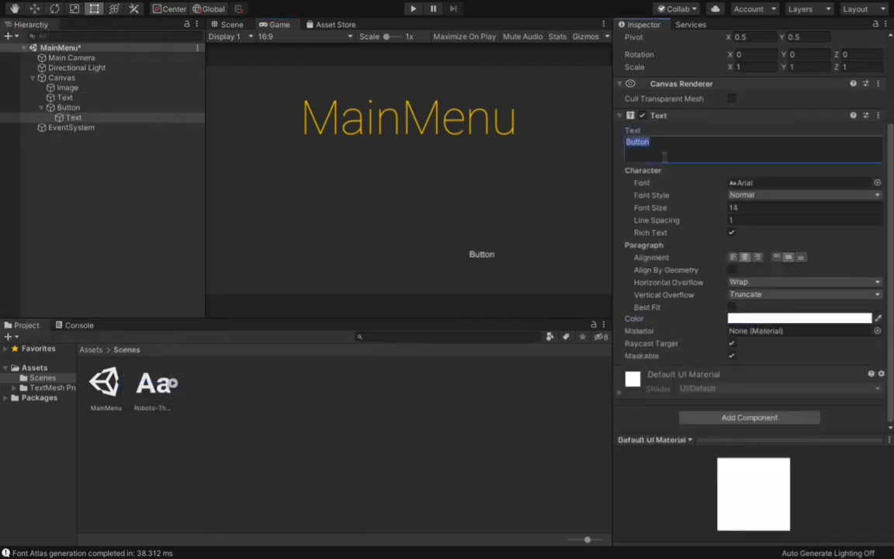
text(PLAY)
Step: Enlarge the PLAY button to about 230 by 107, place it just below the title, and set its label's font size to 45
click(232, 24)
click(413, 184)
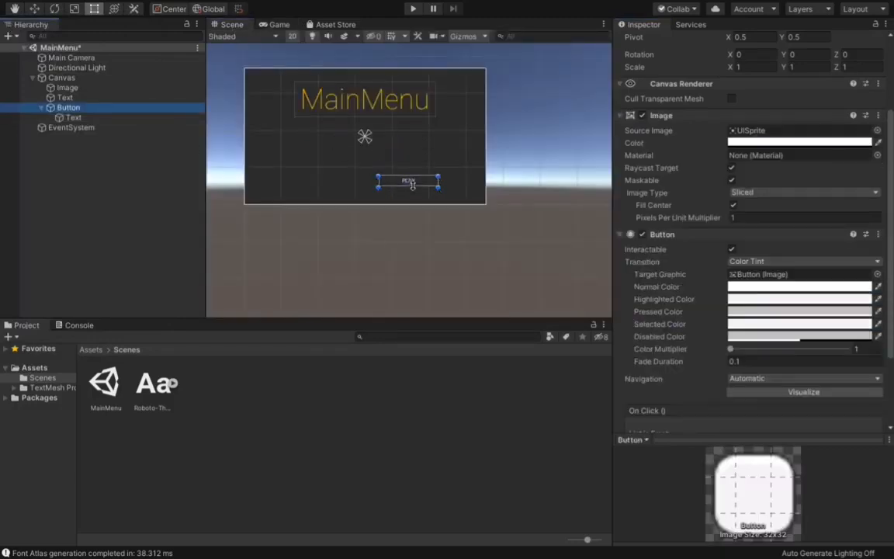
mouse_move(413, 184)
mouse_down()
mouse_move(370, 140)
mouse_move(421, 149)
mouse_move(368, 145)
mouse_move(442, 173)
mouse_move(428, 159)
mouse_move(374, 159)
mouse_move(404, 186)
mouse_up()
click(160, 119)
click(743, 211)
text(45)
click(158, 108)
drag(370, 160, 367, 138)
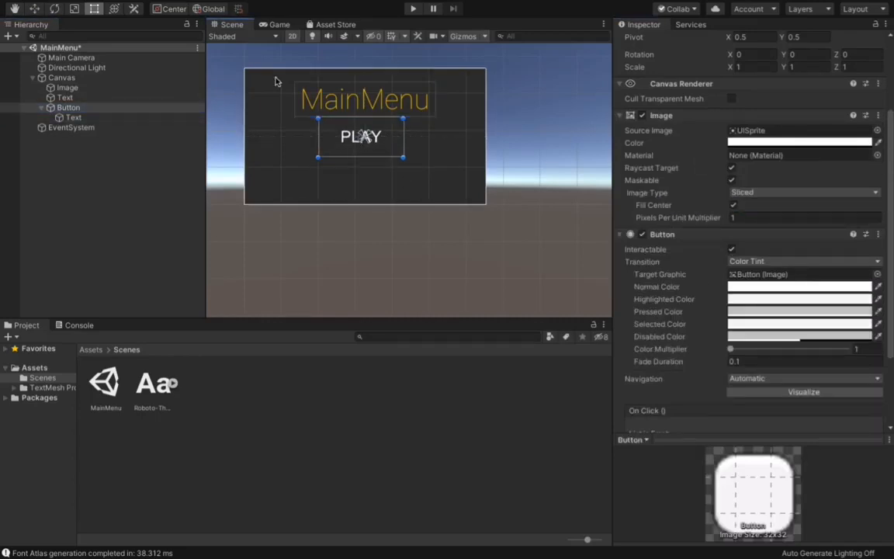
Step: Set the PLAY label's font size to 81 and assign the Roboto-Thin font to it
click(159, 117)
click(743, 207)
text(81)
drag(154, 384, 759, 187)
Step: Centre the PLAY button horizontally on the canvas and place a duplicate of it directly underneath
click(365, 137)
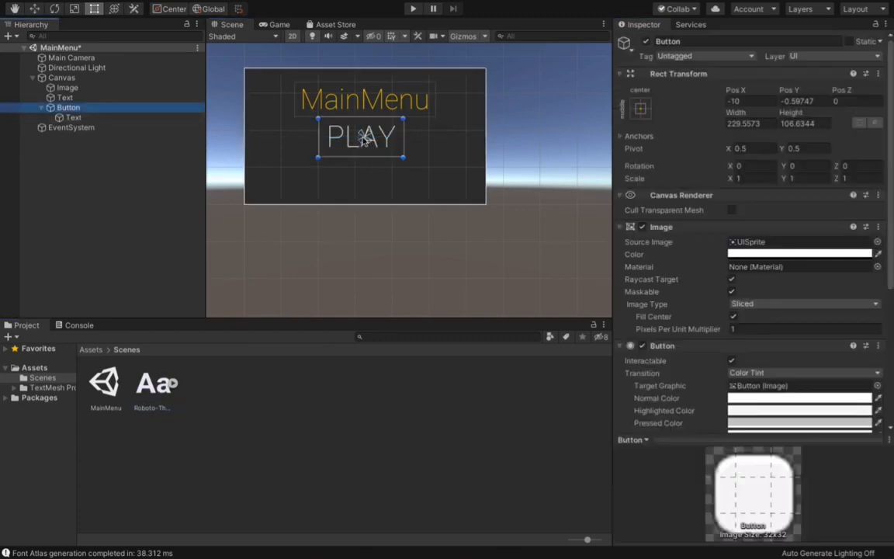
key(ctrl+d)
drag(365, 137, 337, 130)
key(ctrl+z)
click(363, 137)
key(ctrl+z)
click(357, 179)
Step: Set the duplicated button's label to QUIT and preview the finished menu in the Game view
click(41, 127)
click(81, 138)
click(721, 259)
text(Q)
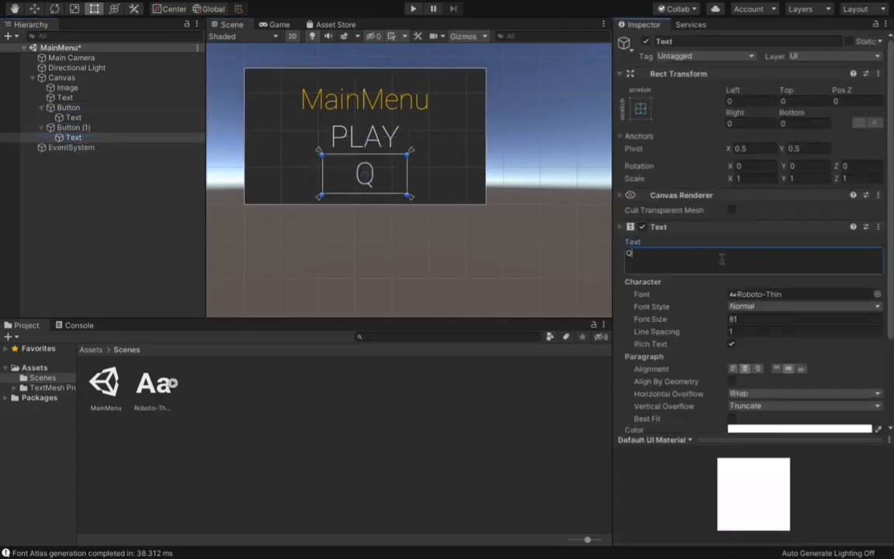
text(UIT)
click(353, 125)
click(276, 24)
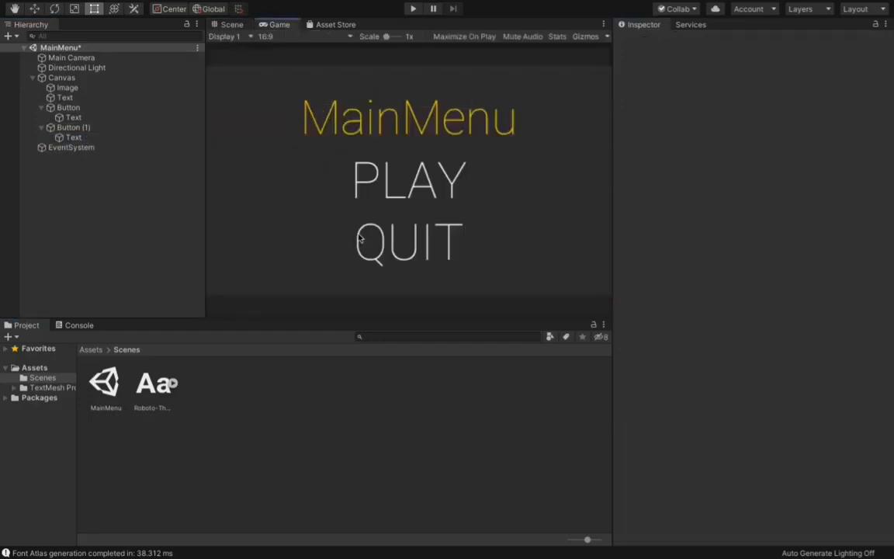
click(235, 26)
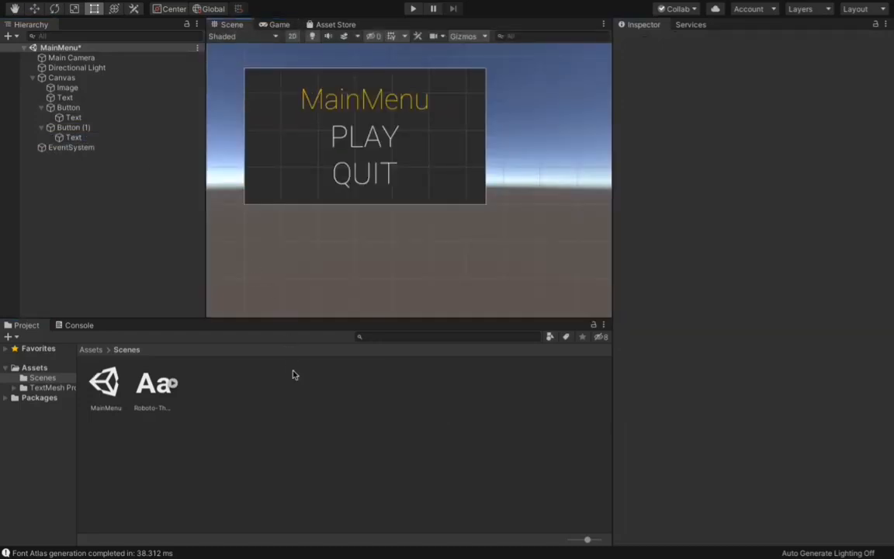
Step: Save the MainMenu scene and create a new scene
key(ctrl+s)
mouse_move(56, 4)
click(100, 6)
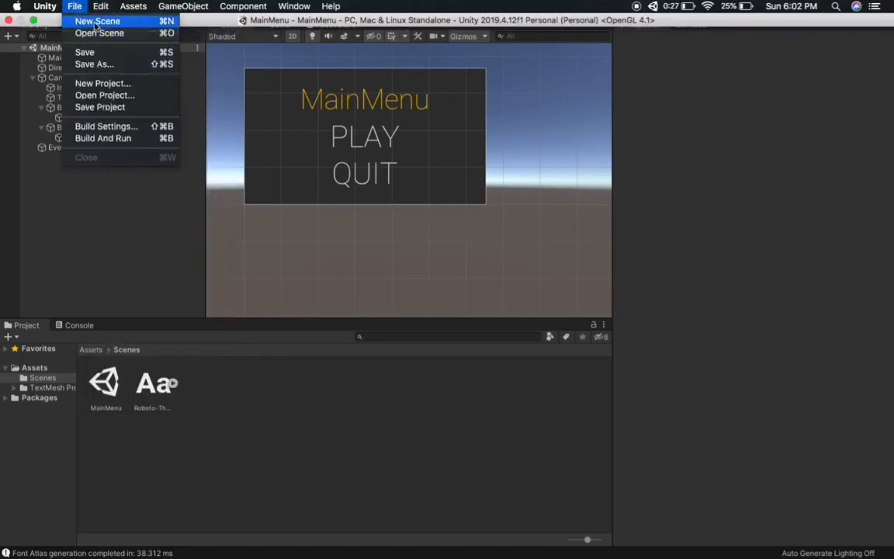
click(86, 21)
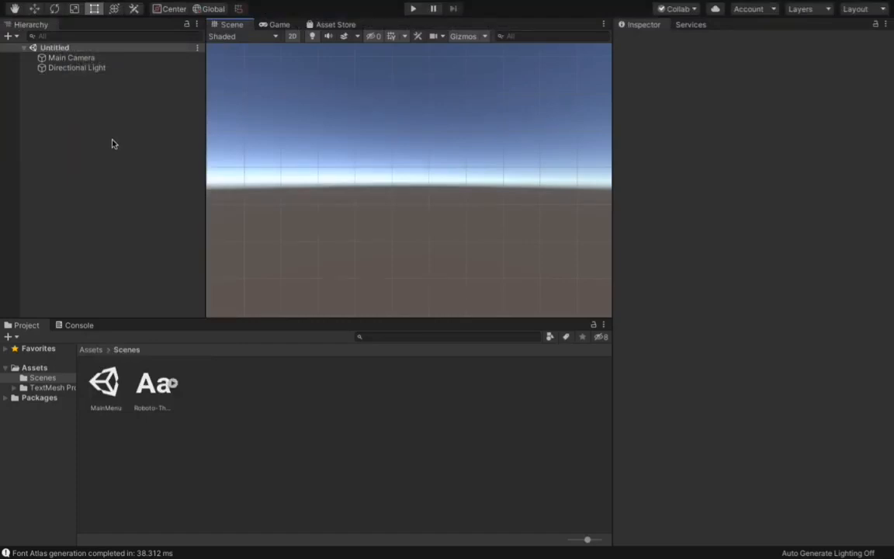
Step: Save the new scene as Game in the Assets folder
key(super+s)
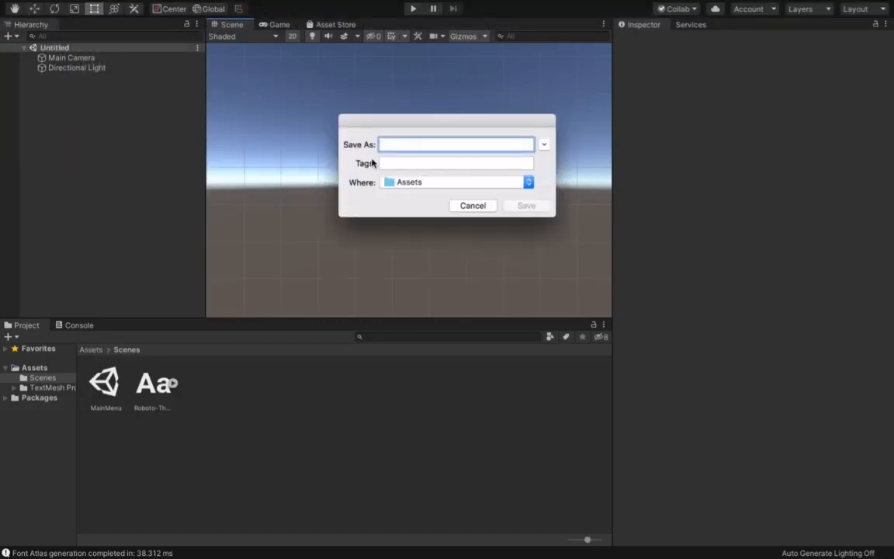
text(Game)
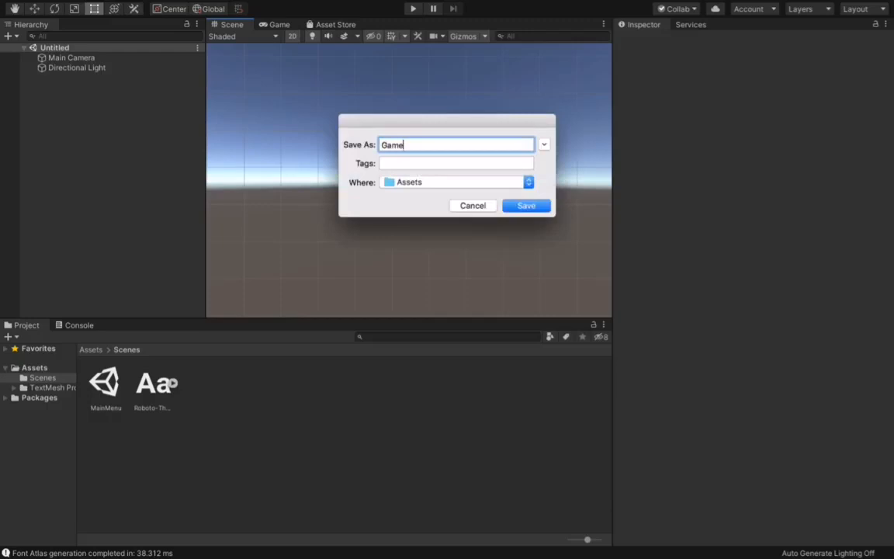
key(Return)
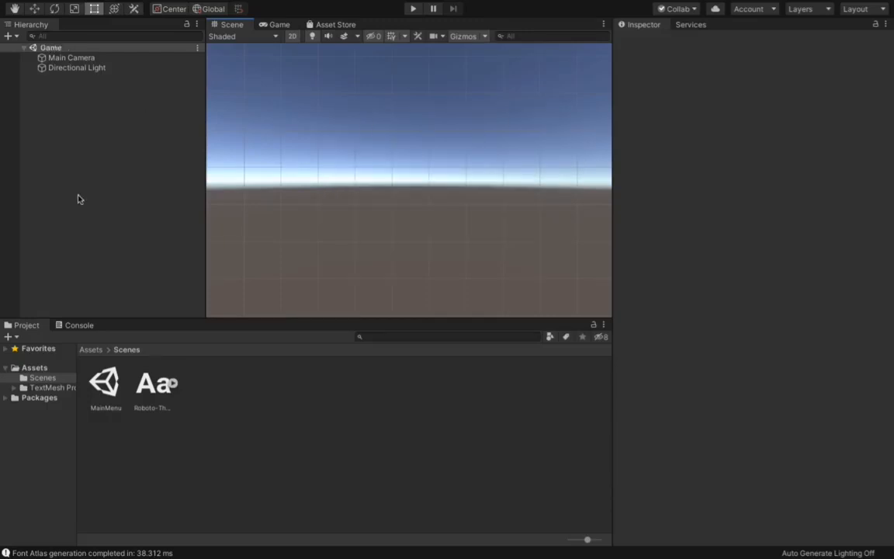
Step: Add a UI image with its canvas to the Game scene
right_click(83, 164)
mouse_move(147, 359)
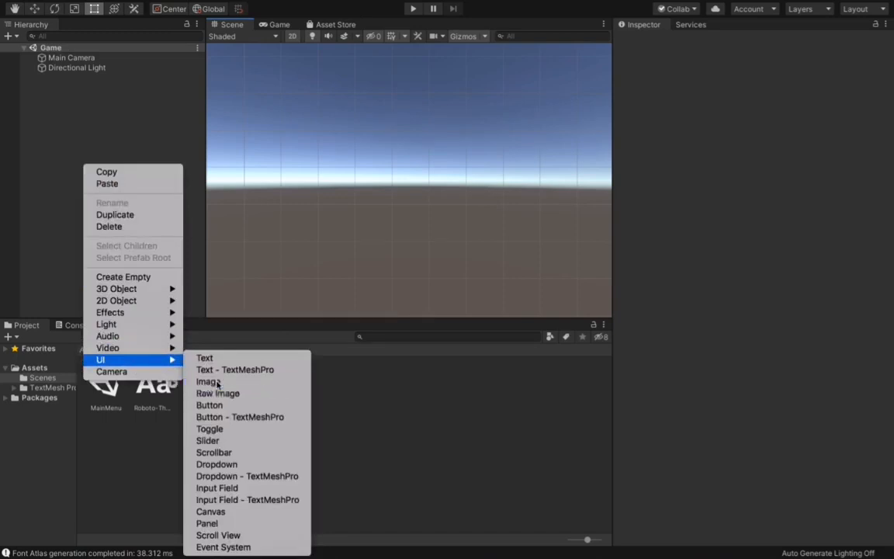
click(208, 381)
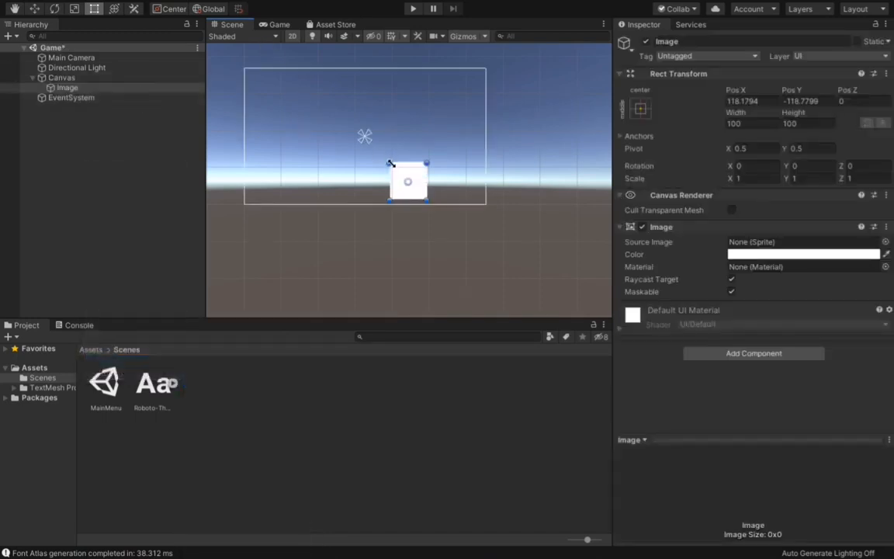
Step: Stretch the image to cover the whole canvas and give it a dark fill colour
drag(390, 164, 245, 70)
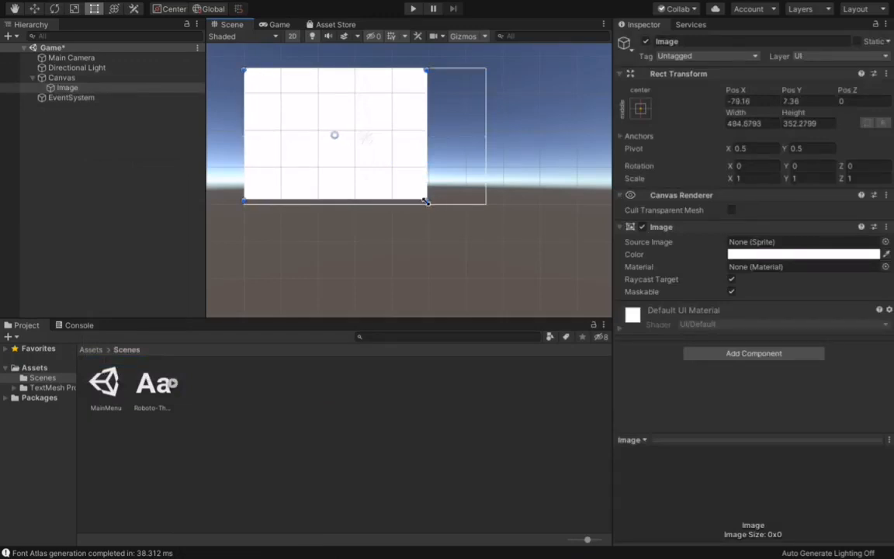
drag(426, 201, 485, 204)
click(804, 254)
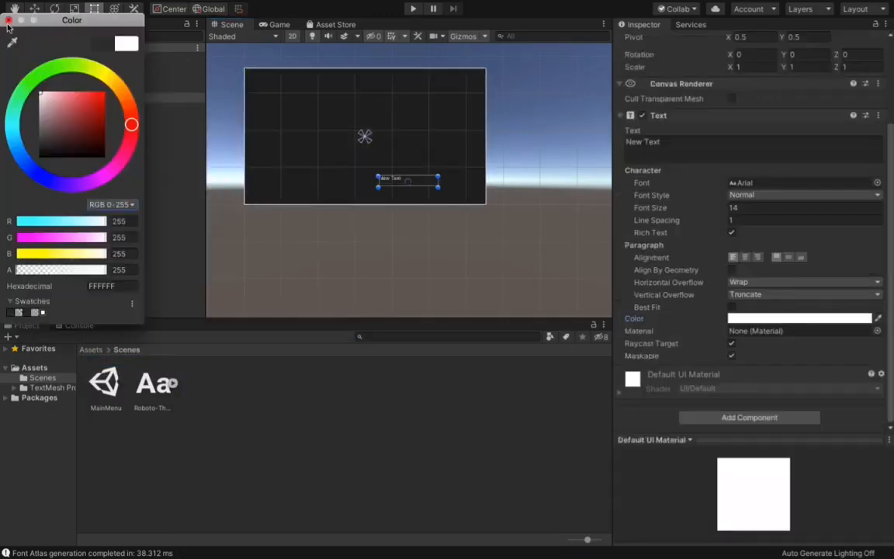
Step: Reposition and enlarge the white text box on the canvas, set its text to GAME and its font size to 105
click(9, 21)
drag(408, 182, 369, 138)
drag(400, 144, 457, 176)
click(734, 153)
text(GAME)
drag(652, 208, 796, 216)
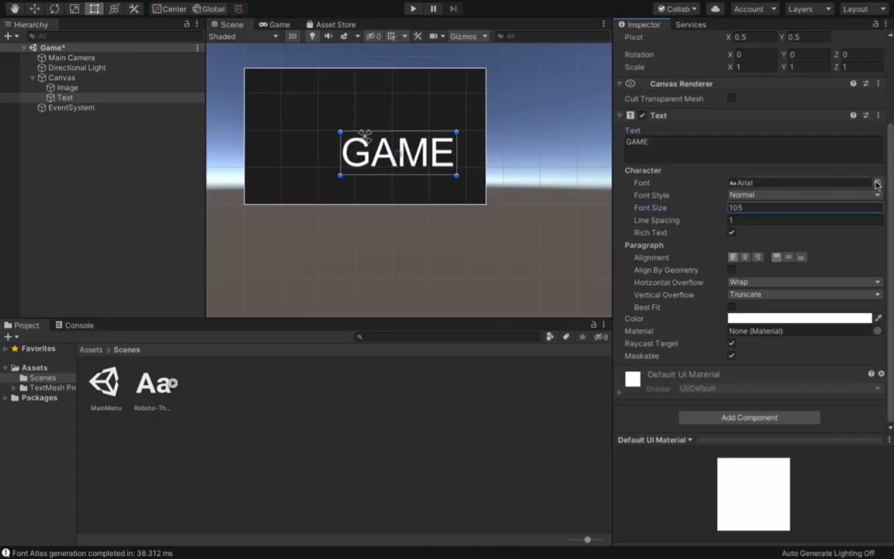
Step: Change the GAME text's font to Roboto-Thin and set its font size to 99
click(877, 184)
double_click(33, 147)
mouse_move(652, 208)
mouse_down()
mouse_move(727, 208)
mouse_move(644, 208)
mouse_up()
Step: Move the GAME text box to the canvas centre and centre-align its text horizontally
drag(419, 155, 388, 139)
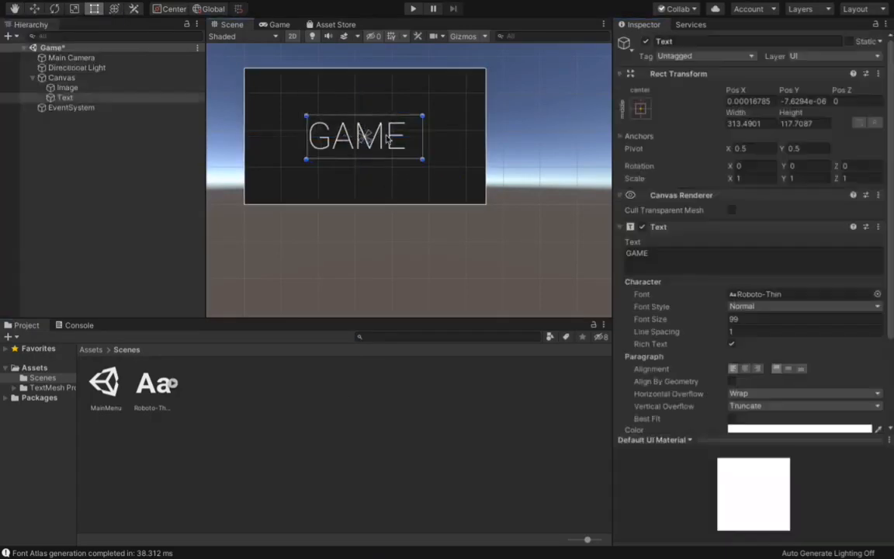
scroll(750, 245, down, 5)
click(745, 257)
click(195, 434)
Step: Add the MainMenu scene and the Game scene, in that order, to the scenes in the build settings
click(92, 350)
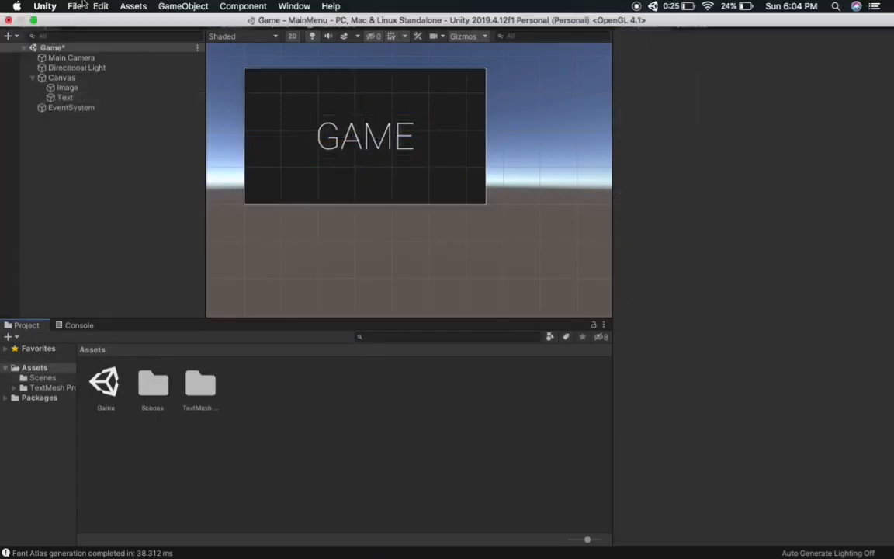
click(82, 5)
click(99, 125)
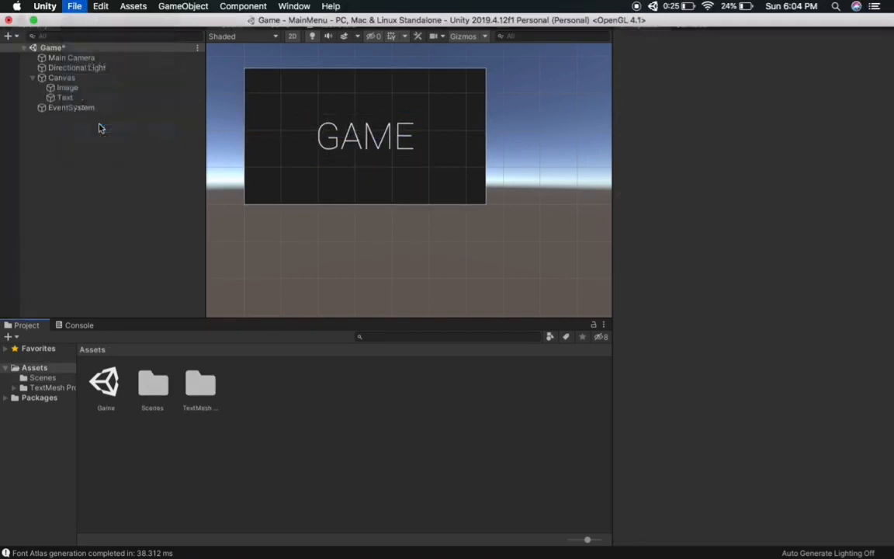
drag(294, 19, 333, 26)
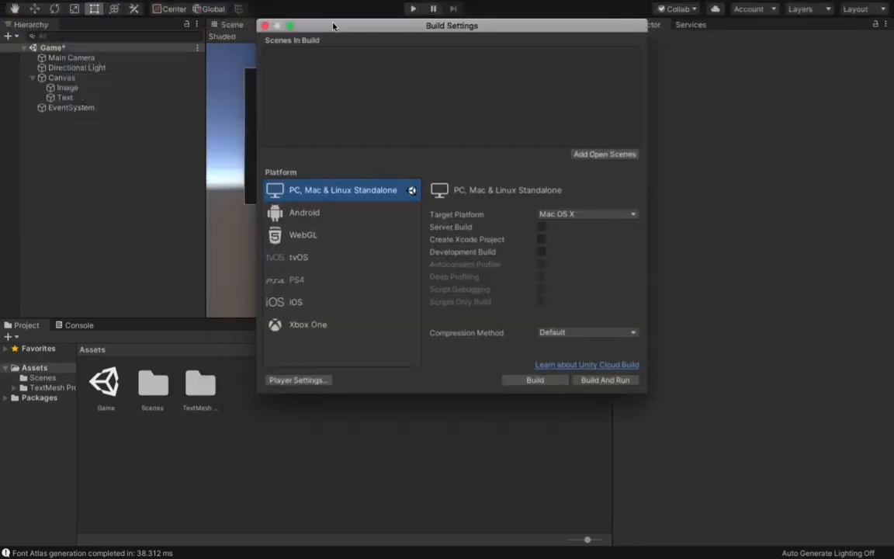
double_click(151, 383)
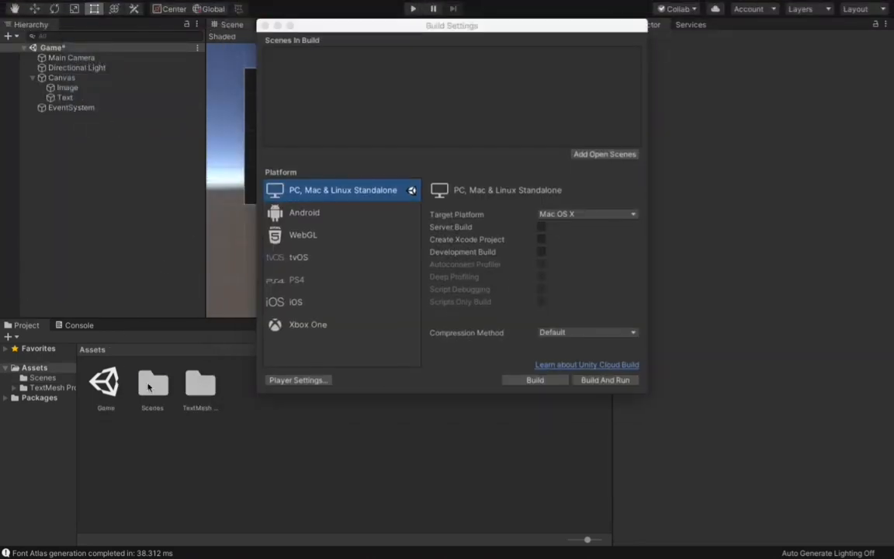
drag(109, 382, 342, 120)
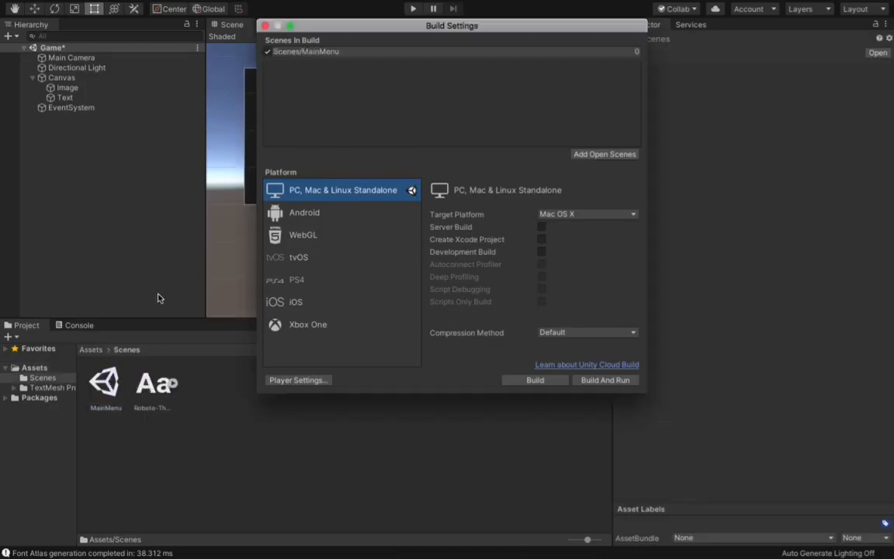
click(90, 349)
drag(106, 383, 347, 91)
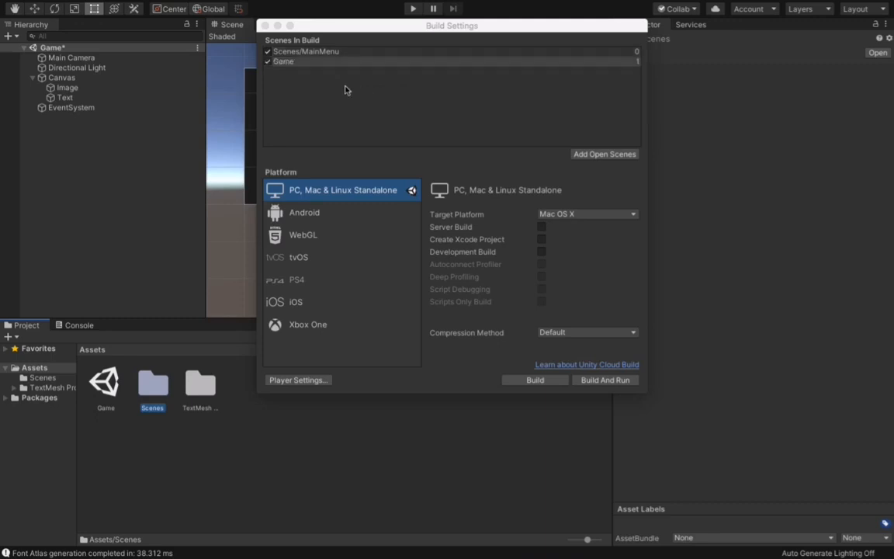
click(265, 26)
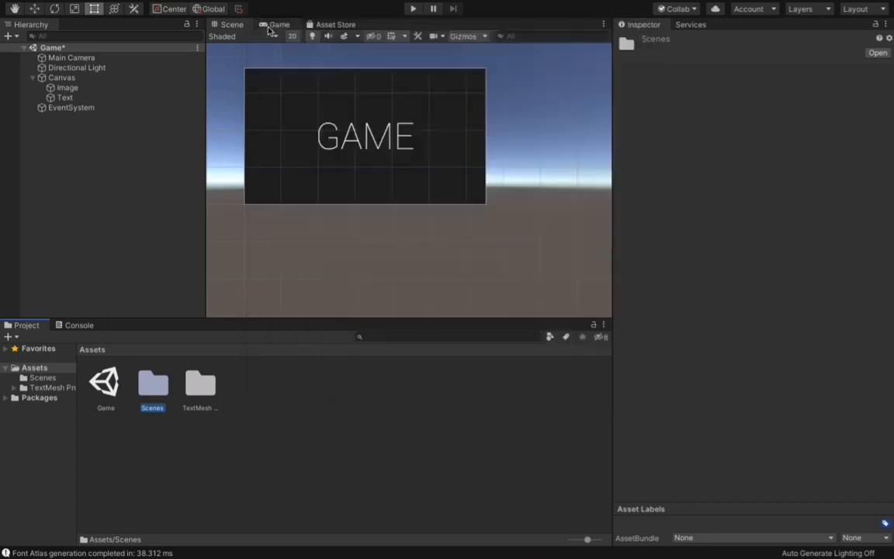
Step: Create a C# script named MainM in the Scenes folder
click(351, 447)
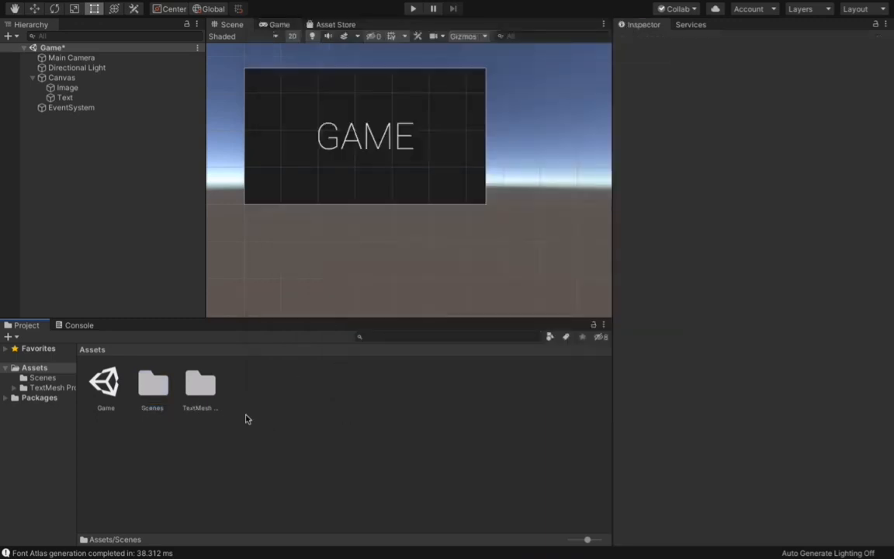
double_click(170, 401)
right_click(216, 250)
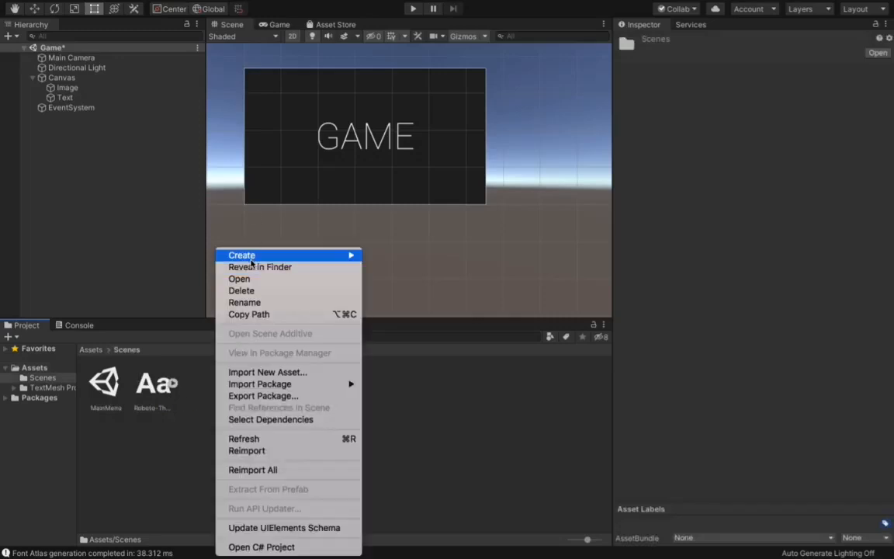
mouse_move(326, 256)
click(434, 117)
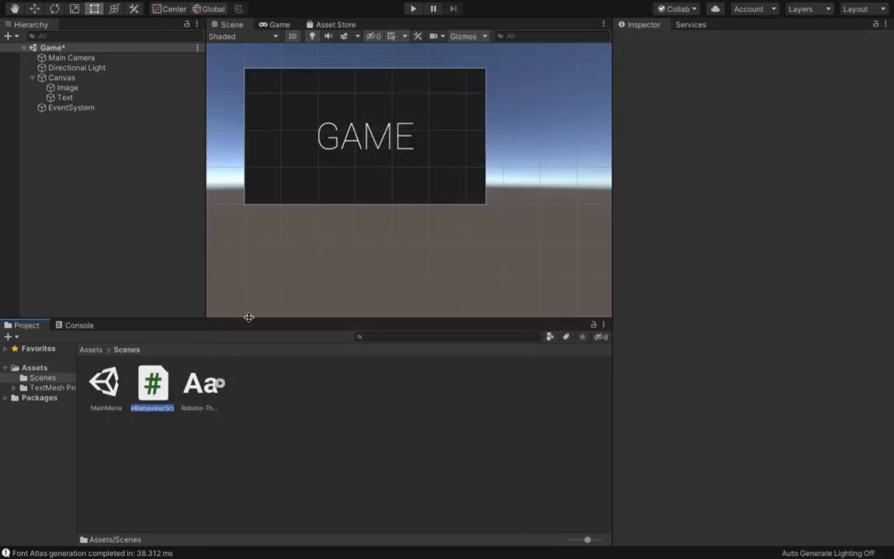
text(MainM)
key(Return)
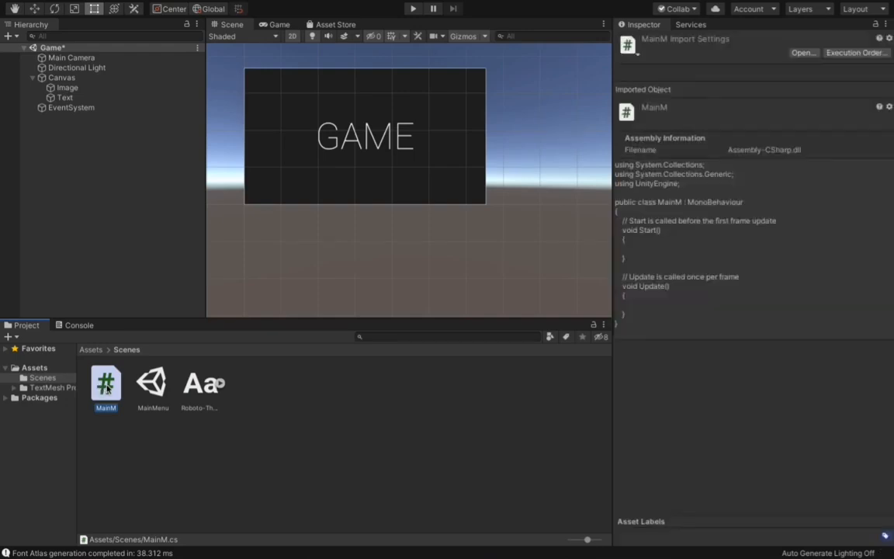
Step: Open the MainM script in Visual Studio and delete the default Start and Update methods with their comments
double_click(107, 386)
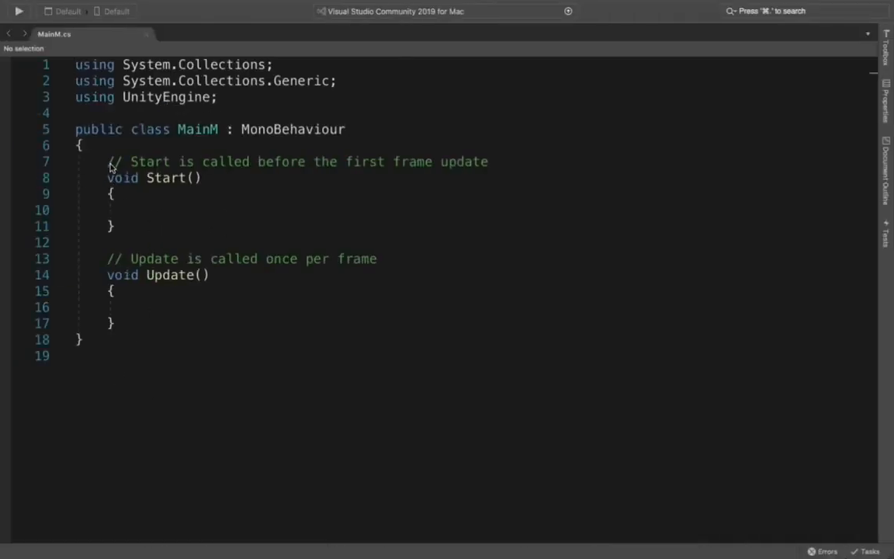
drag(109, 165, 138, 320)
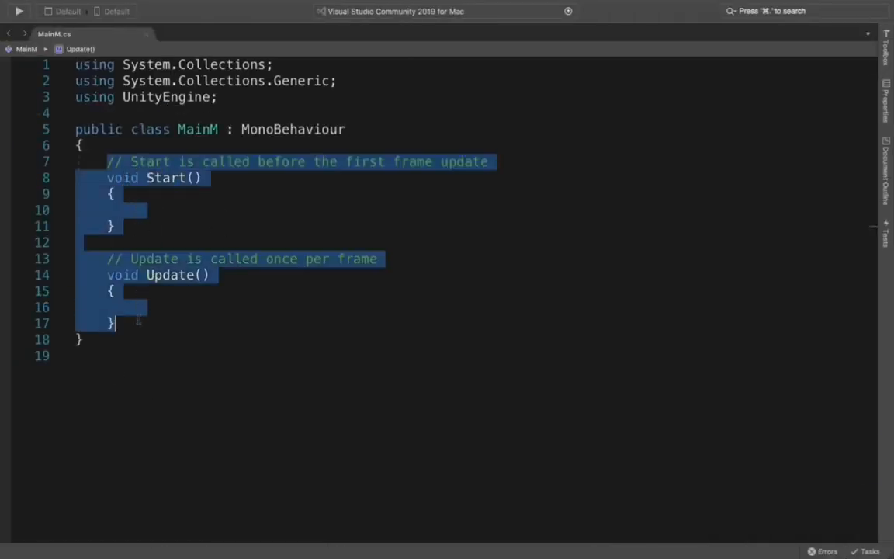
key(BackSpace)
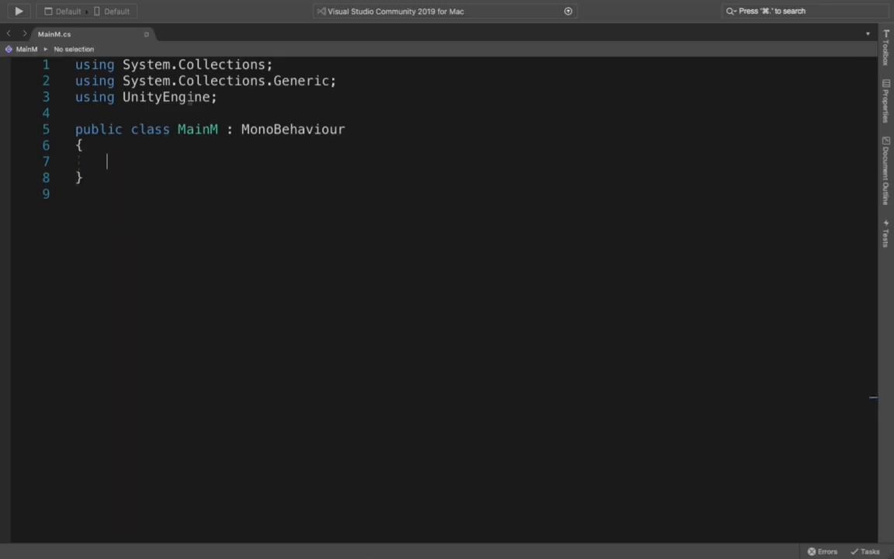
Step: Add the directive "using UnityEngine.SceneManagement;" below the UnityEngine one
triple_click(210, 97)
key(super+c)
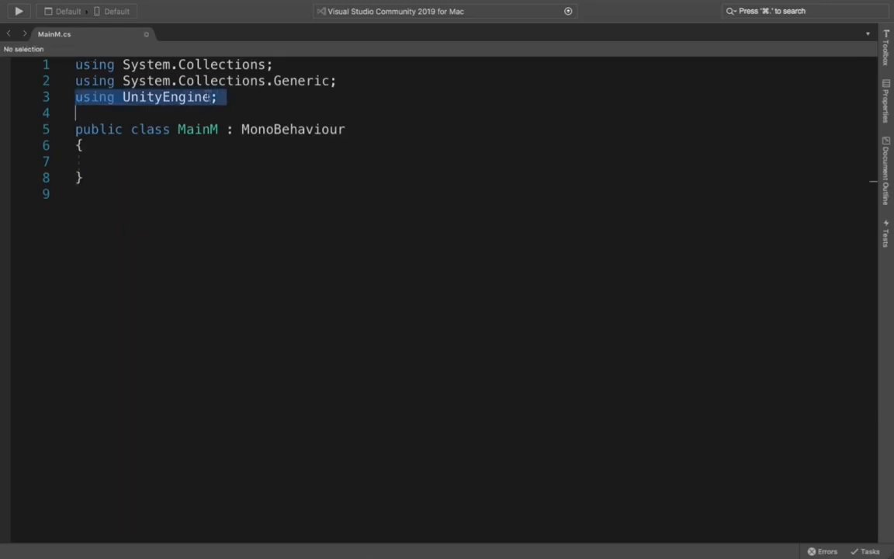
key(Right)
key(Return)
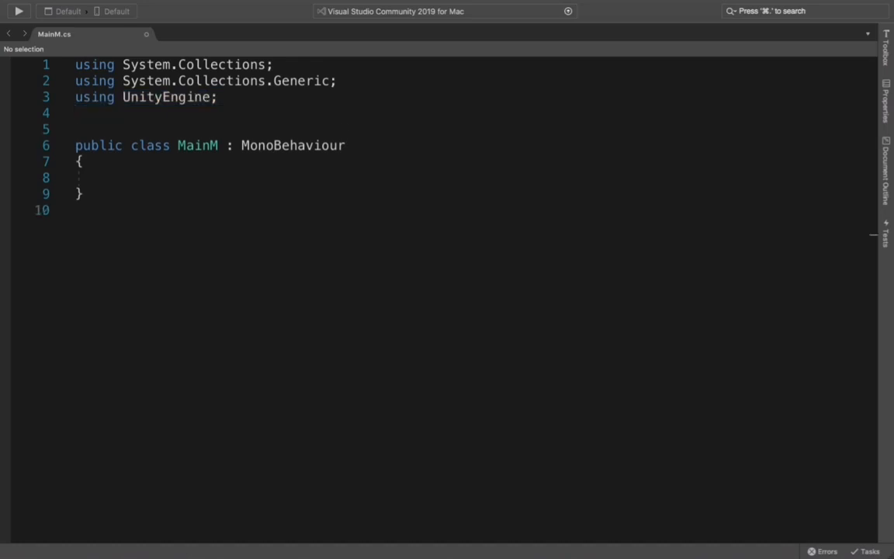
key(super+v)
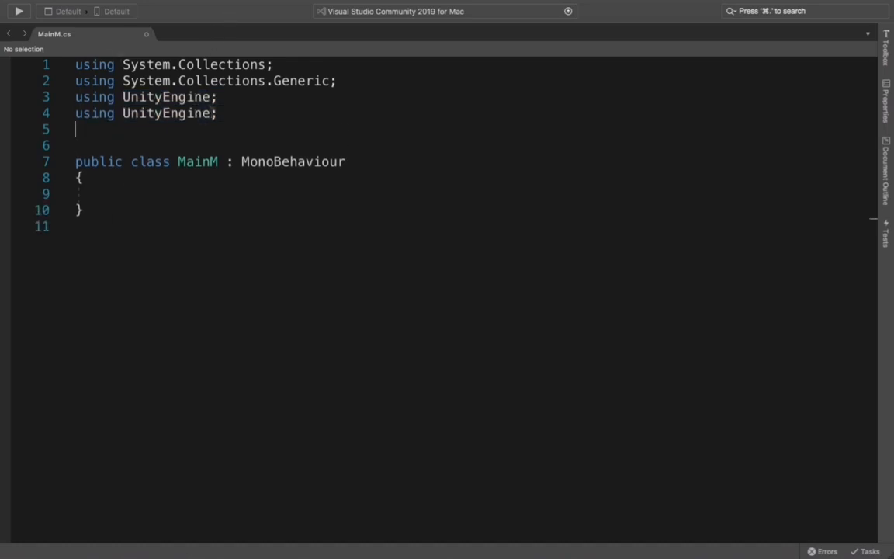
click(212, 113)
text(.Scene)
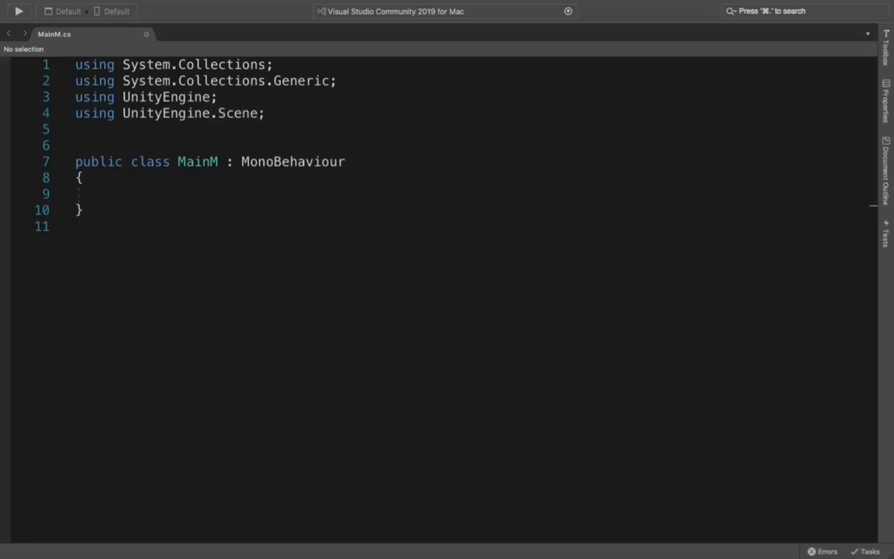
text(Management)
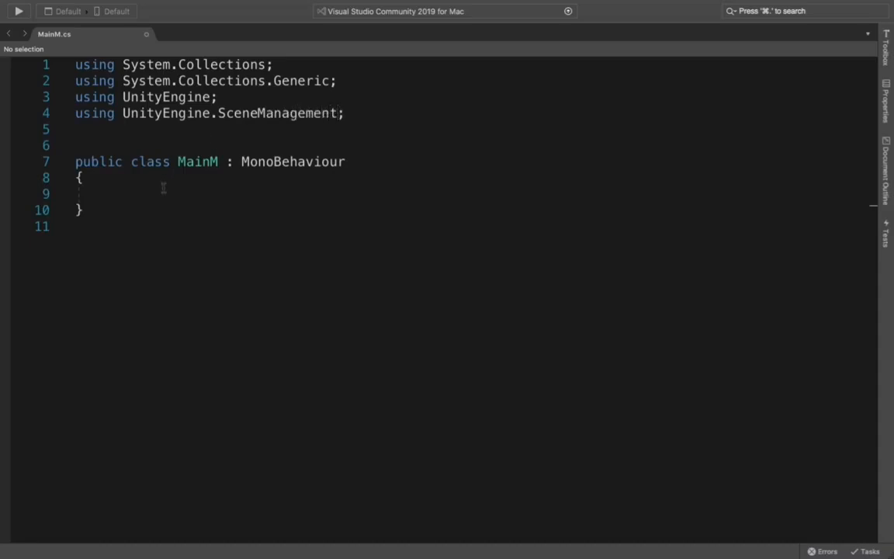
Step: Declare an empty method "public void play()" with braces inside the MainM class
click(163, 188)
text(publi)
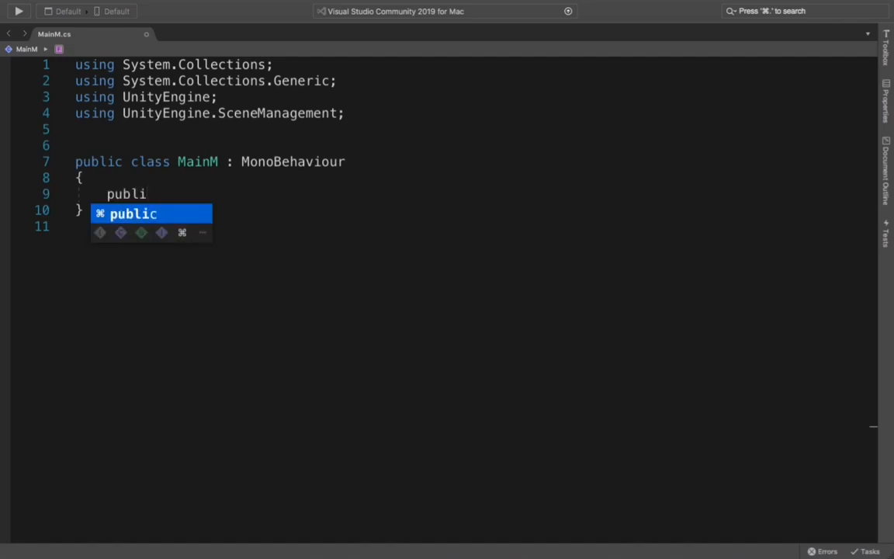
text(c )
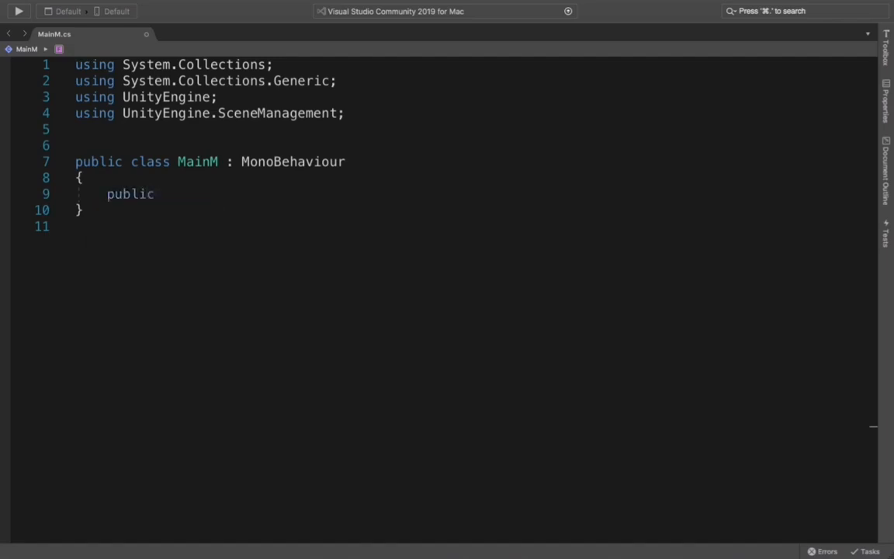
text(void play)
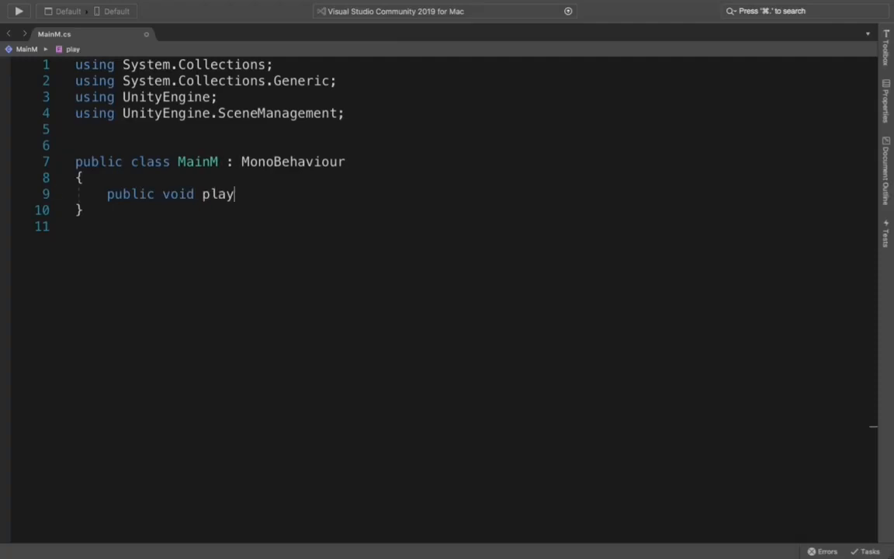
text(()
key(Right)
text({)
key(Return)
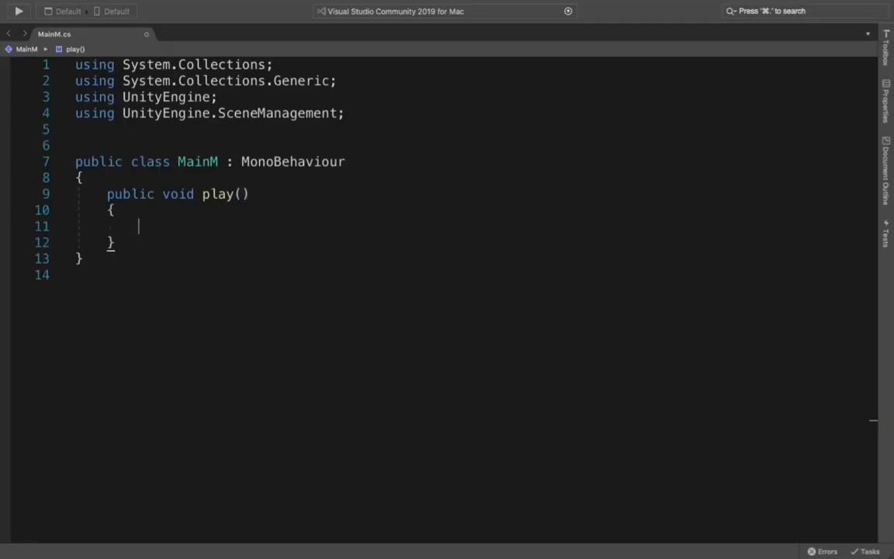
Step: Write the statement SceneManager.LoadScene("Game"); in the body of the play method
text(Scene)
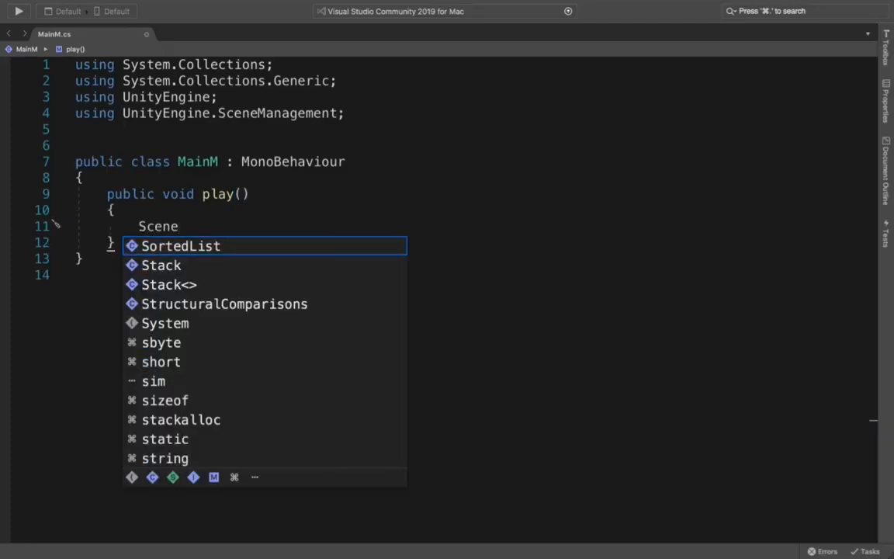
text(Manage)
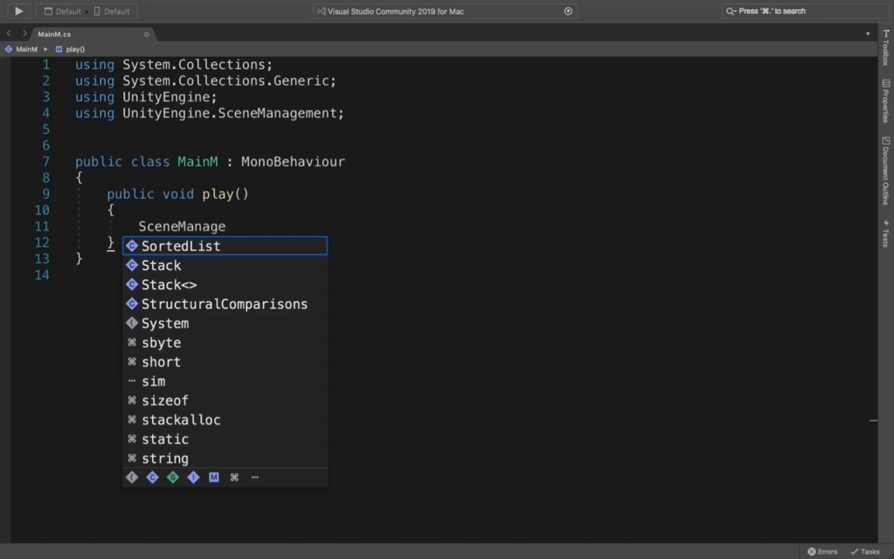
text(r.)
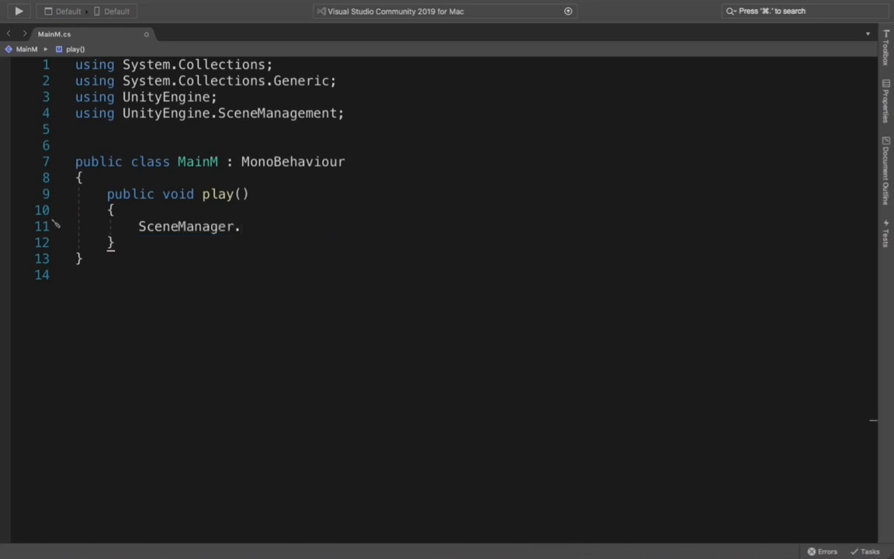
text(LoadScee)
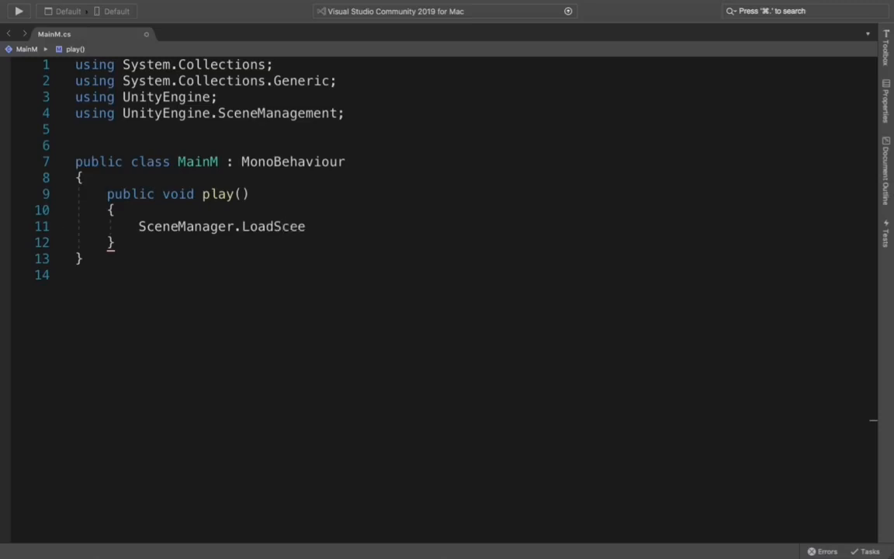
key(BackSpace)
text(ne("Game)
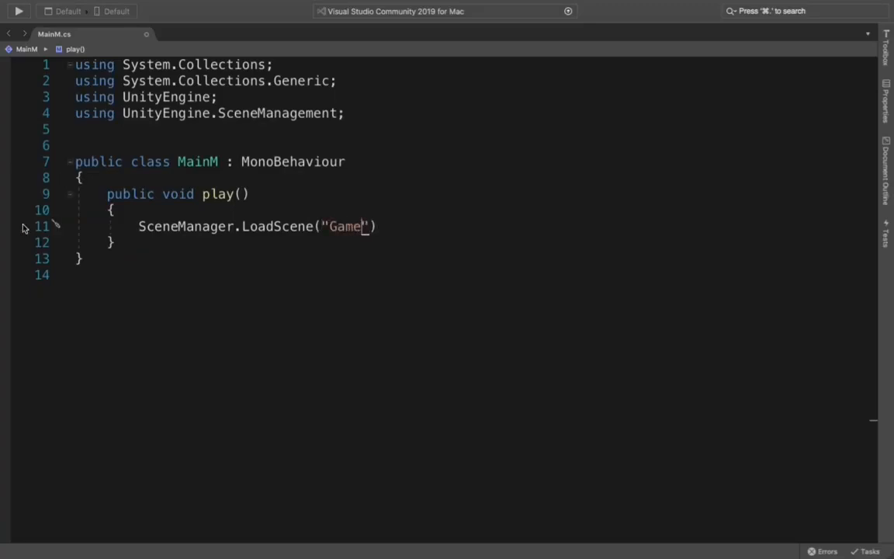
click(405, 232)
text(;)
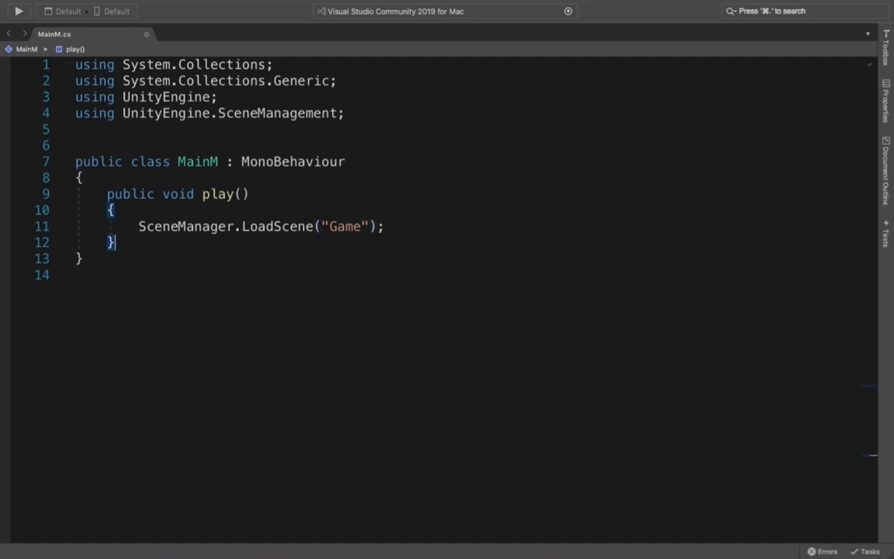
Step: Declare an empty method "public void quit()" with braces below the play method in the MainM class
key(Return)
text(publ)
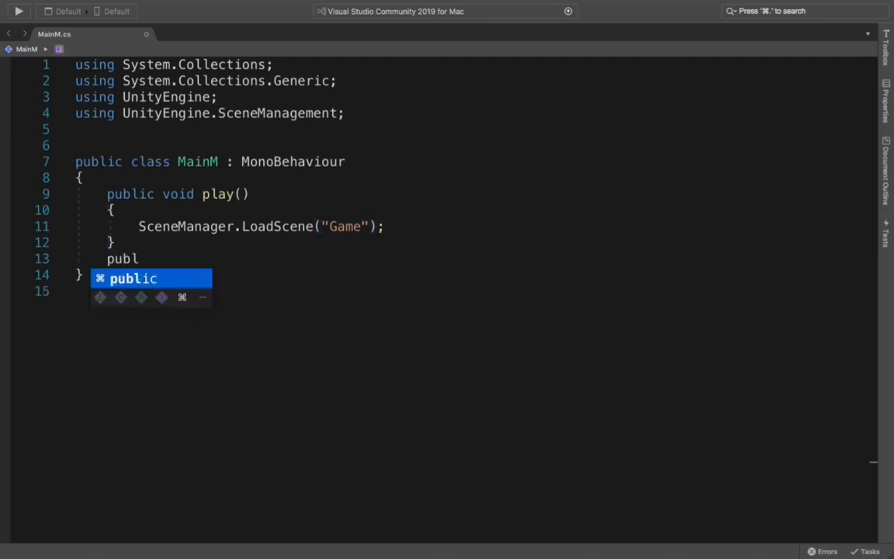
text(ic void )
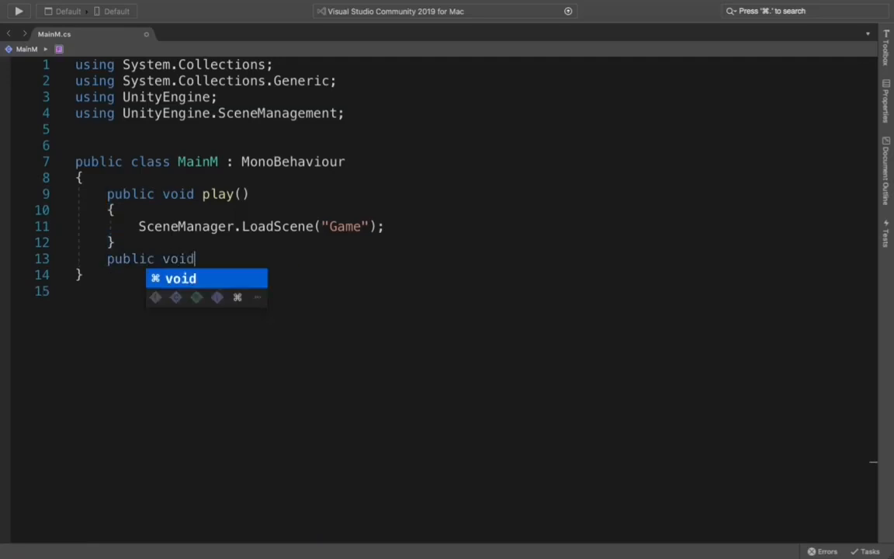
text(qu)
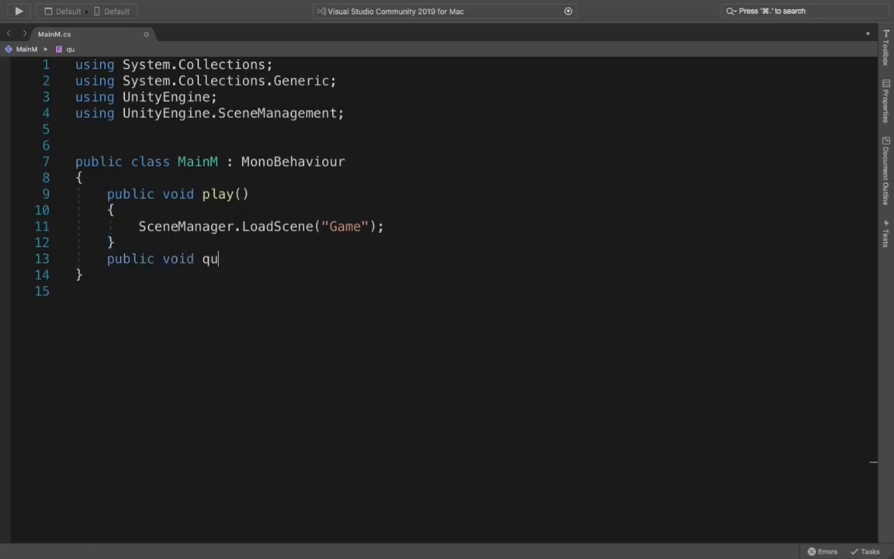
text(it() {)
key(Return)
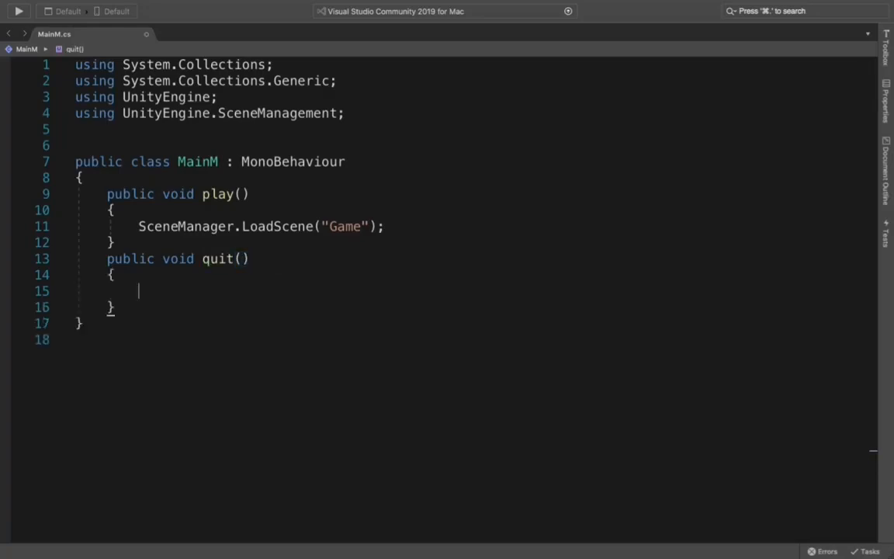
Step: Write the statement Application.Quit(); in the body of the quit method
text(Appl)
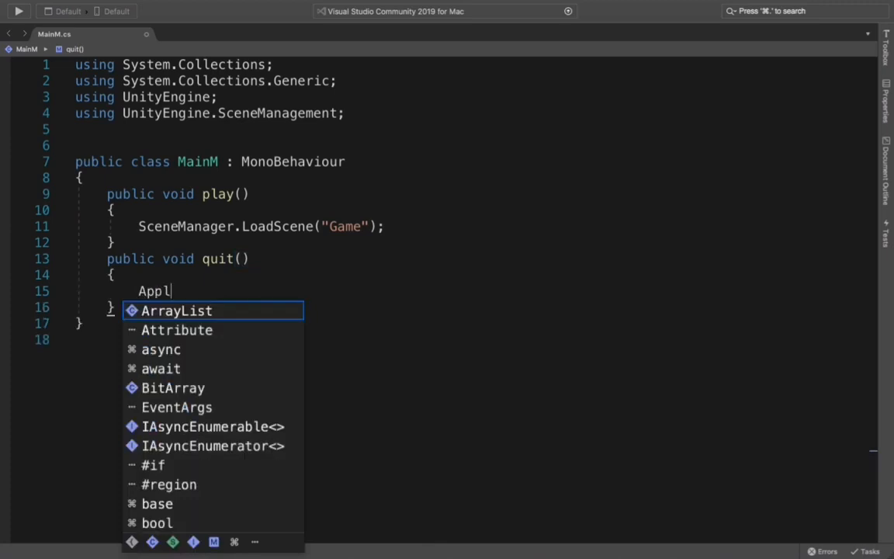
text(ication.Q)
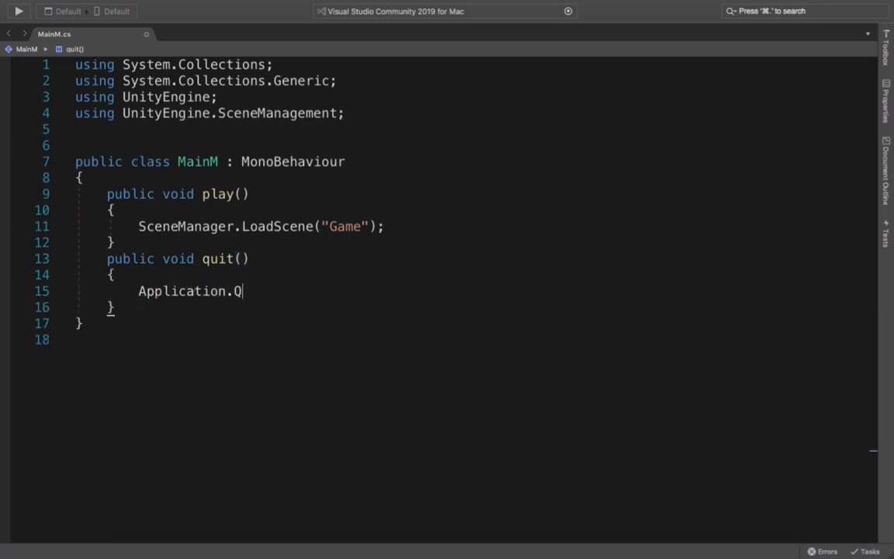
text(uit();)
Step: Switch to Unity and open the MainMenu scene, saving the changes to the Game scene
key(ctrl+Right)
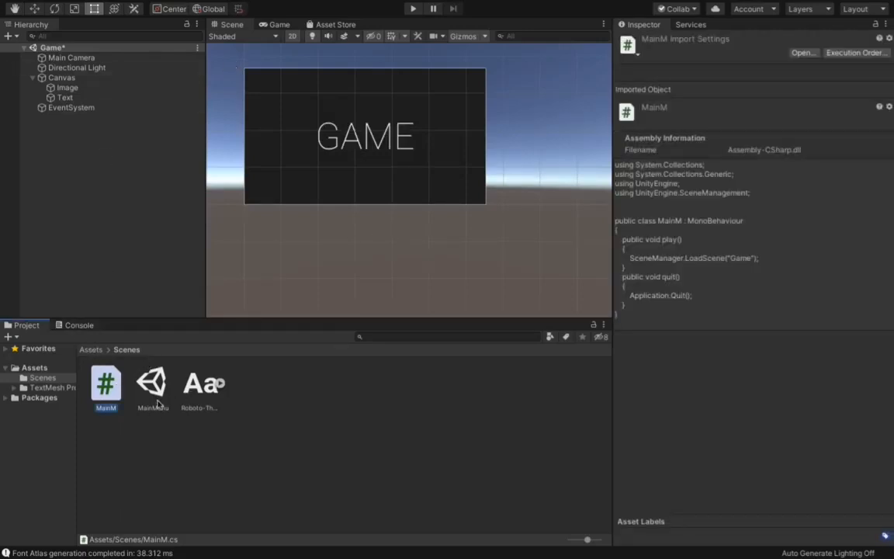
double_click(153, 385)
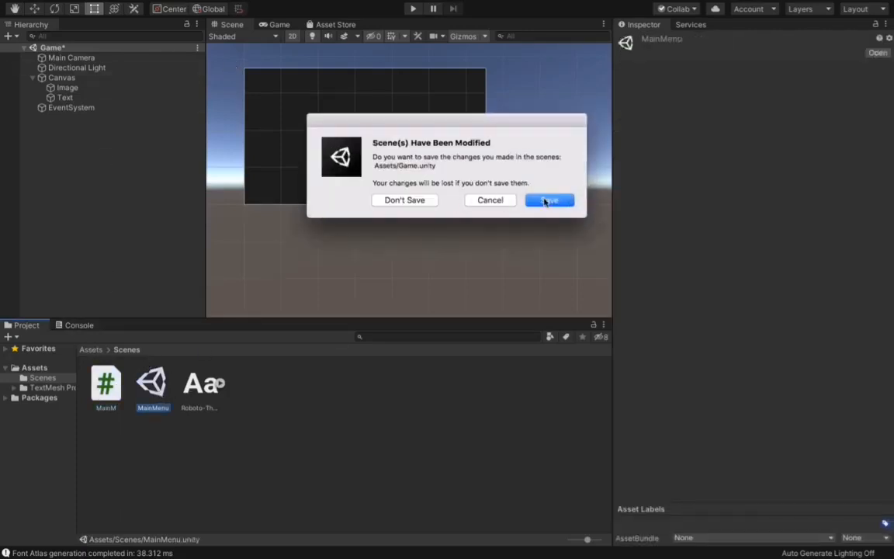
click(547, 201)
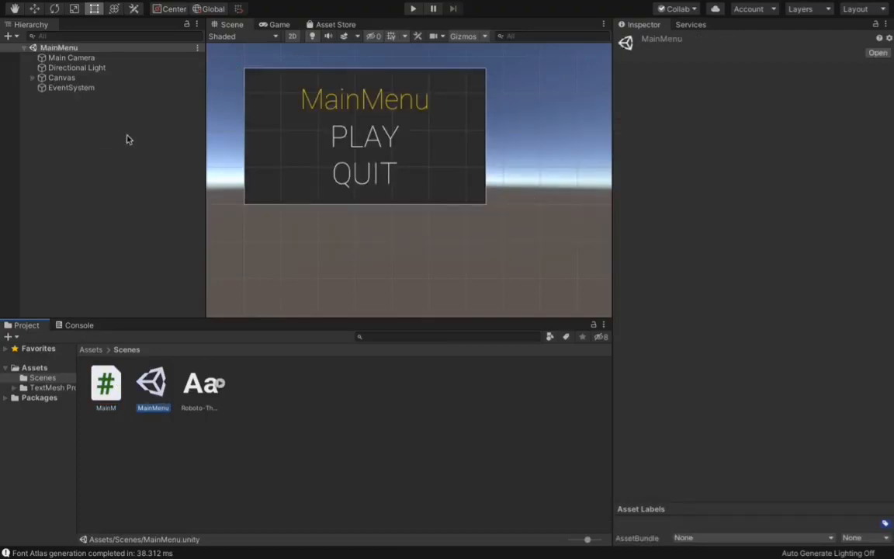
Step: Rename the Canvas's Button object as Play and its Button (1) object as Quit
click(35, 79)
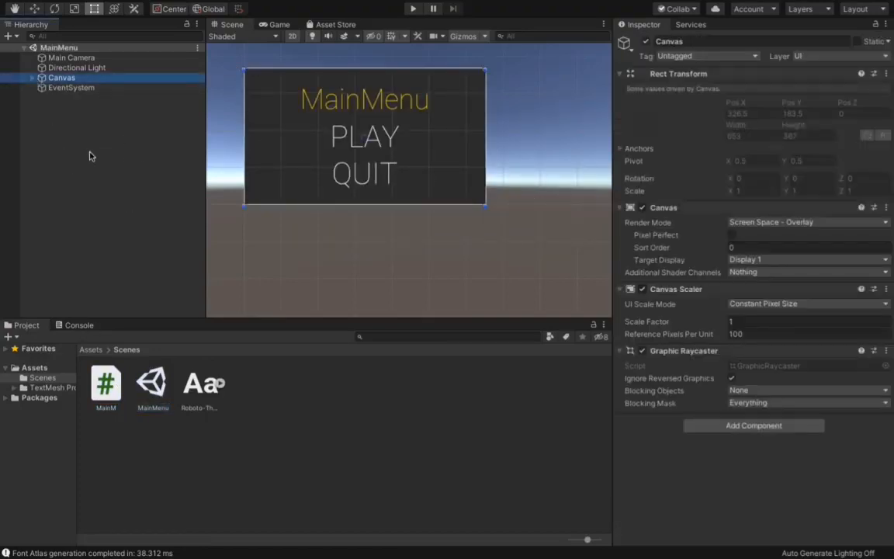
click(33, 79)
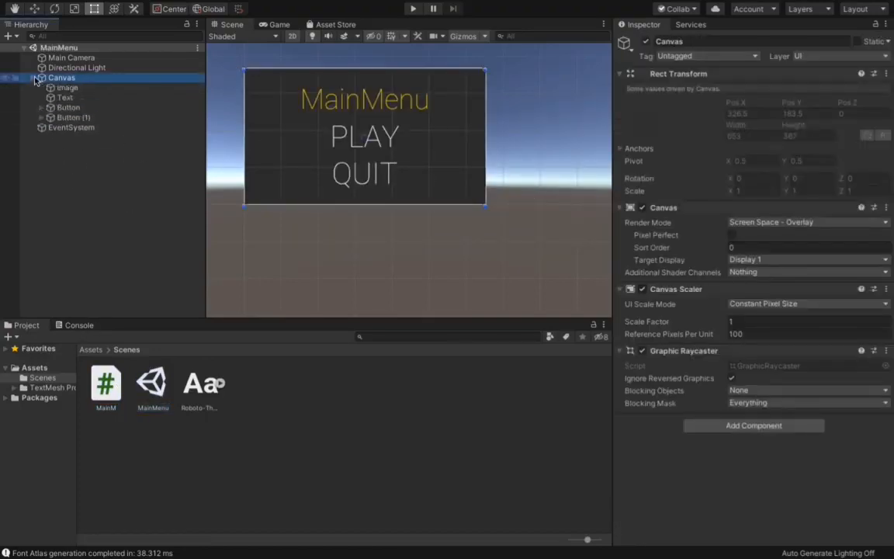
click(64, 107)
click(70, 108)
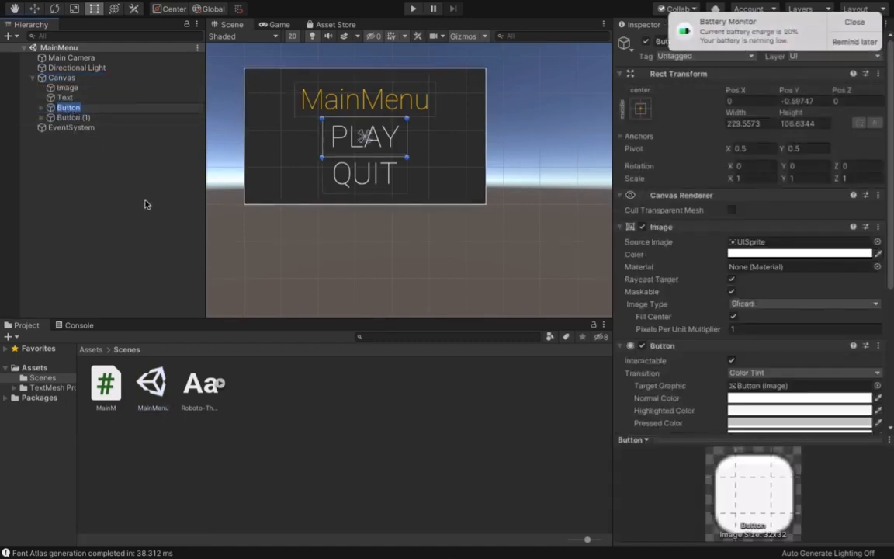
text(Play)
click(112, 118)
click(111, 118)
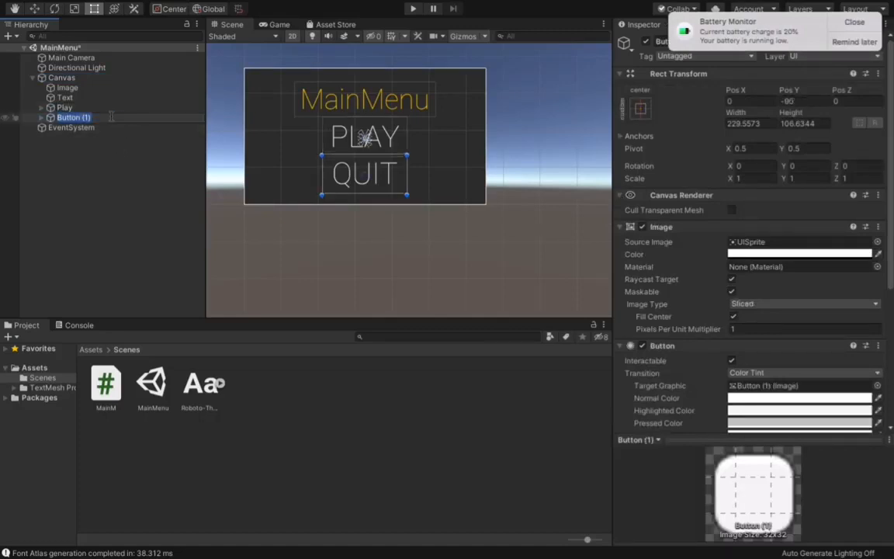
text(Quit)
key(Return)
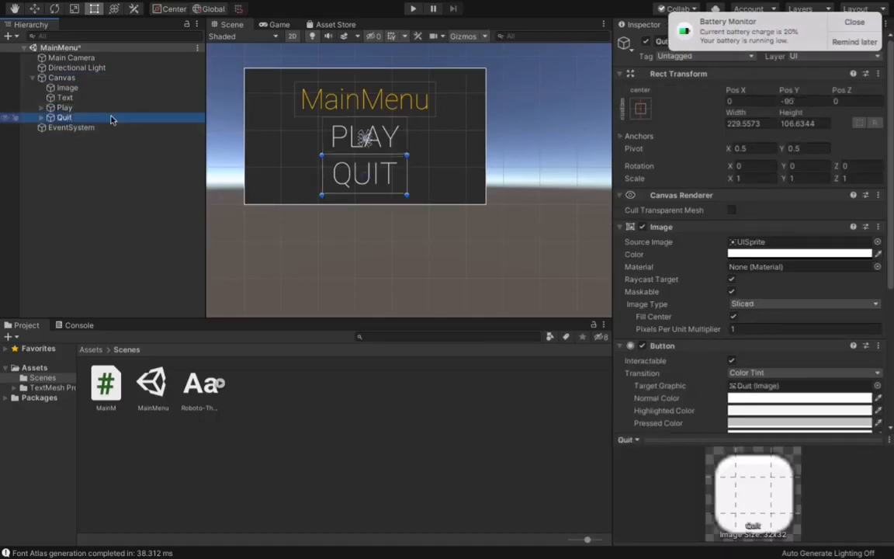
Step: Attach the MainM script to both the Play and Quit button objects
click(107, 108)
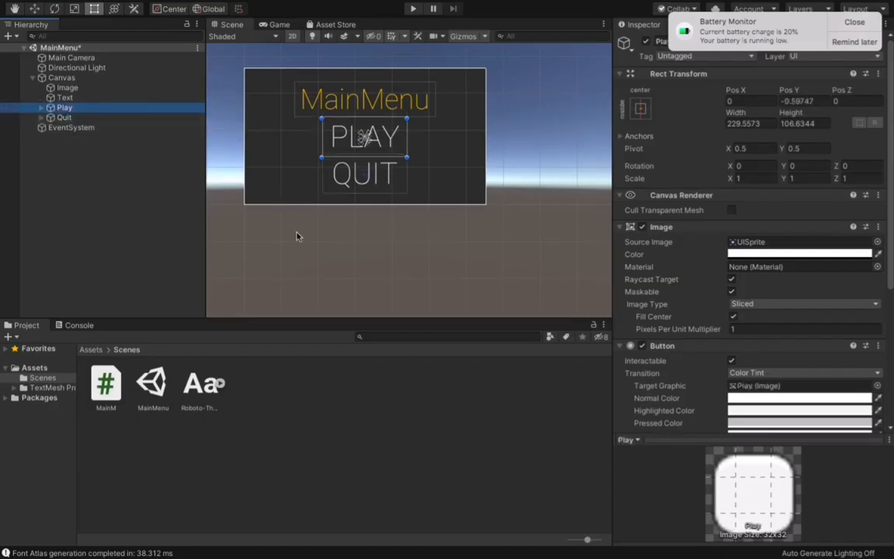
scroll(640, 251, down, 5)
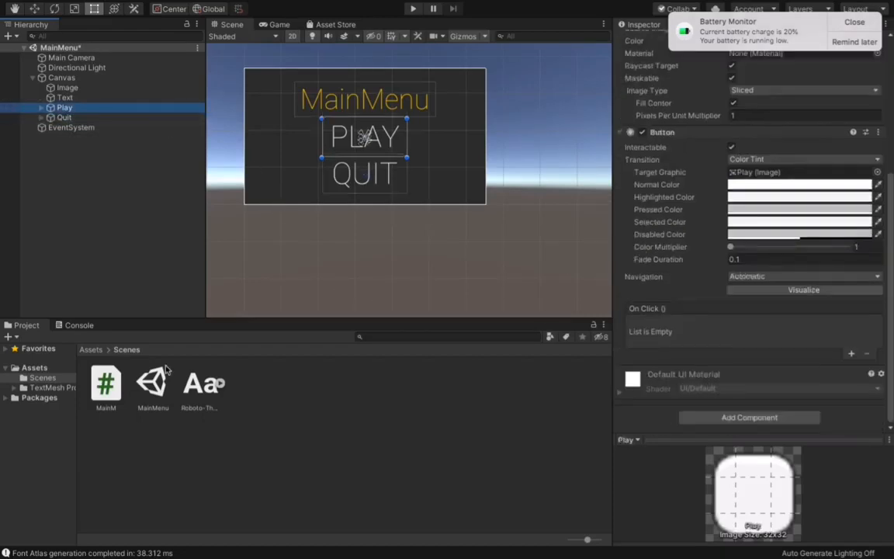
drag(120, 376, 135, 110)
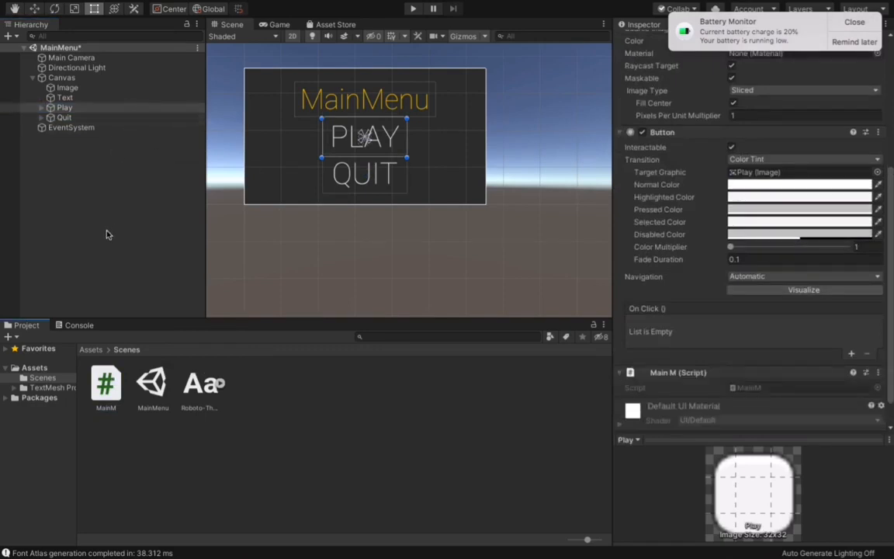
drag(106, 380, 99, 105)
Step: Add an On Click event to the Play button with the Play object as target and MainM's play() as function
click(851, 353)
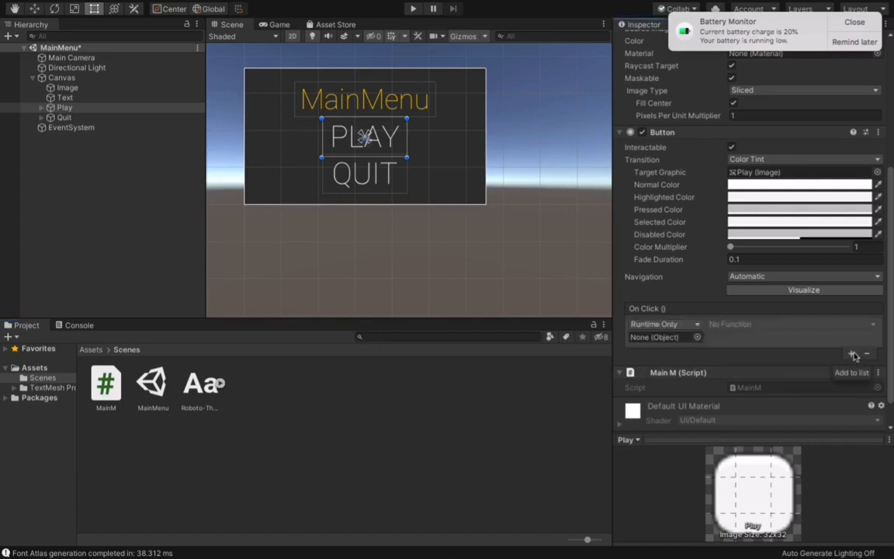
drag(115, 106, 644, 337)
click(741, 325)
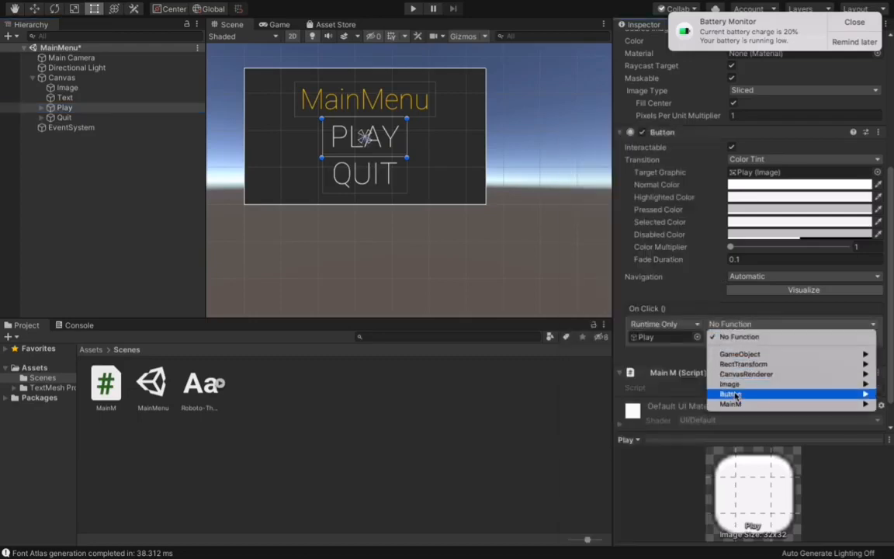
mouse_move(732, 395)
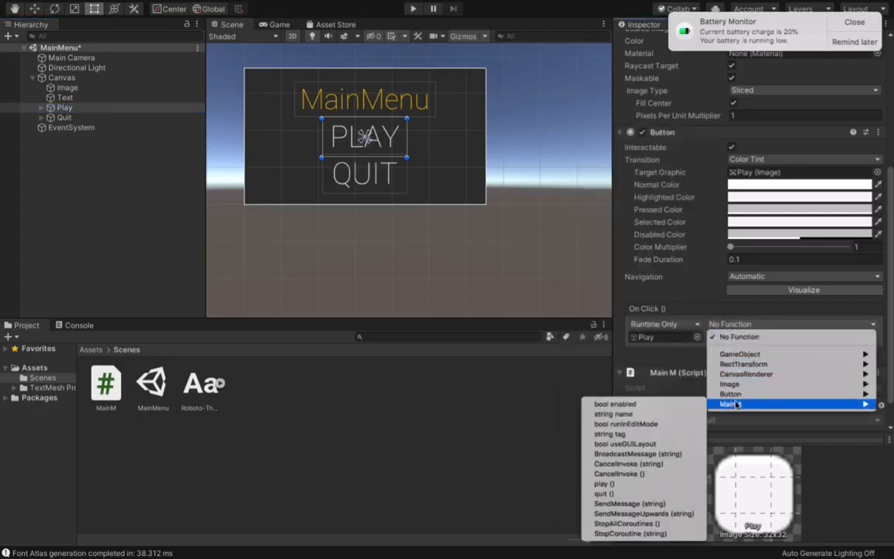
click(635, 484)
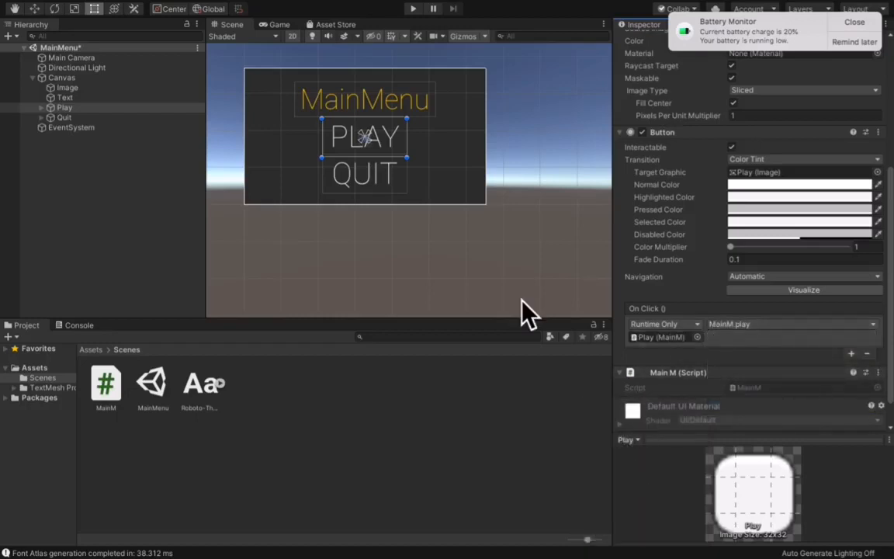
Step: Add an On Click event to the Quit button with the Quit object as target and MainM's quit() as function
click(48, 117)
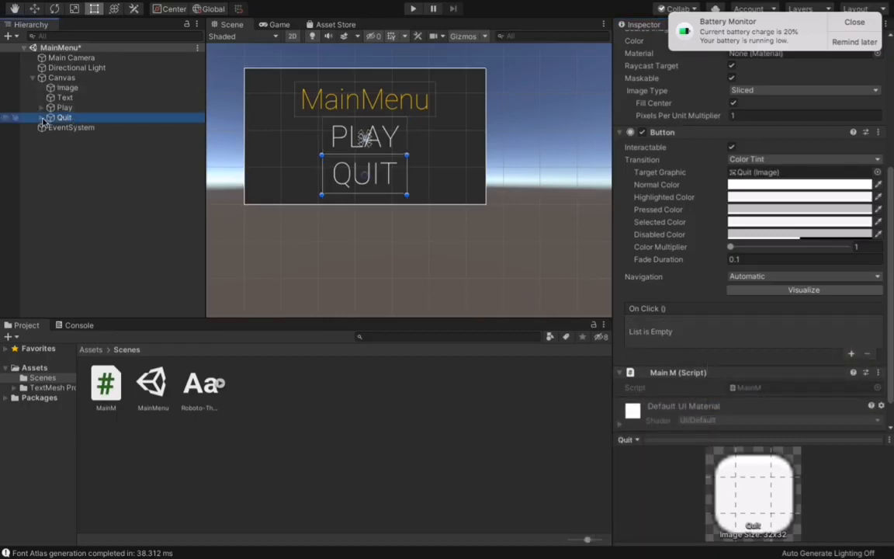
click(850, 353)
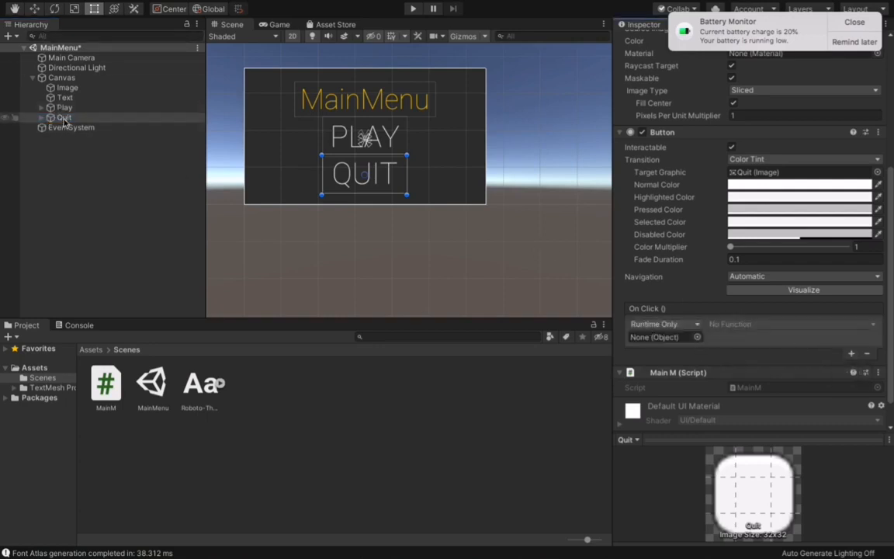
drag(64, 117, 658, 337)
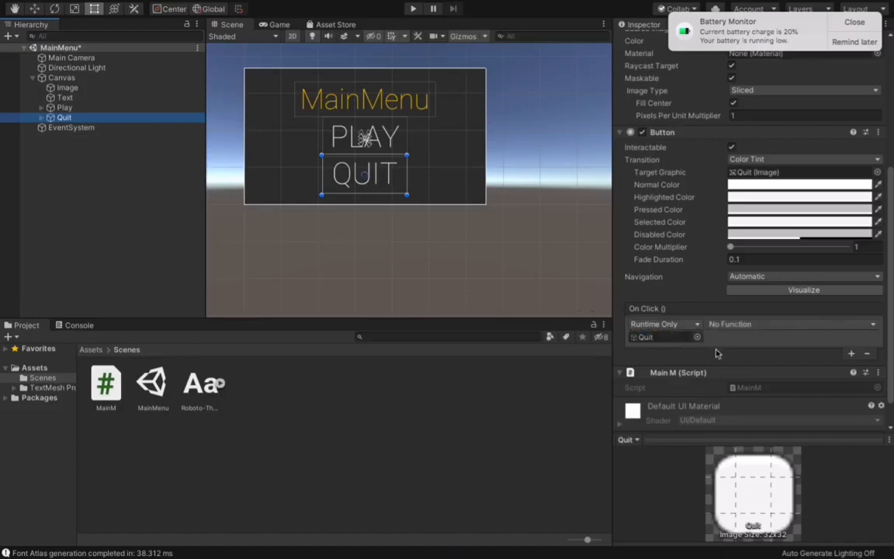
click(745, 324)
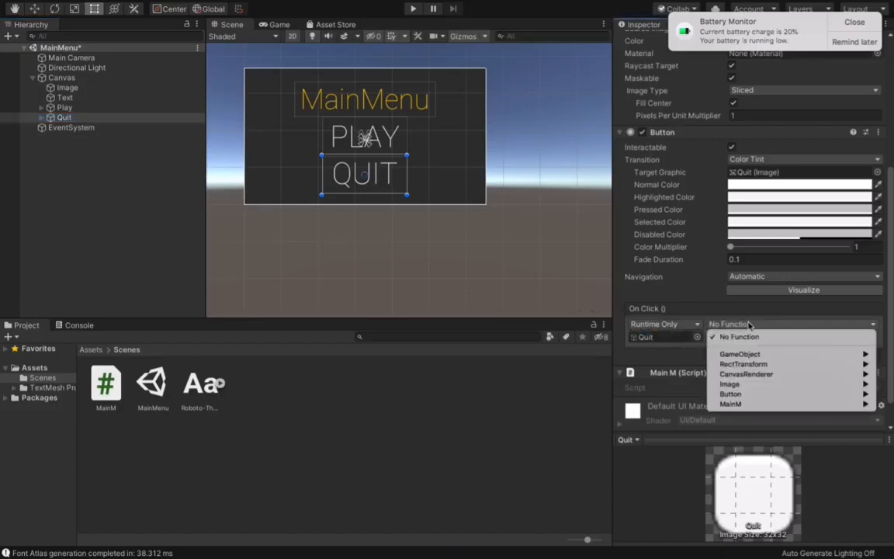
mouse_move(736, 404)
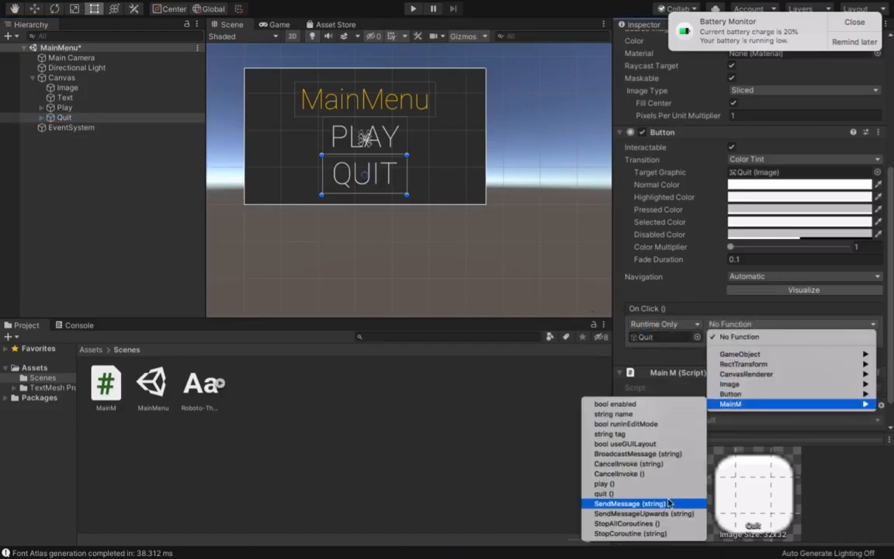
click(613, 494)
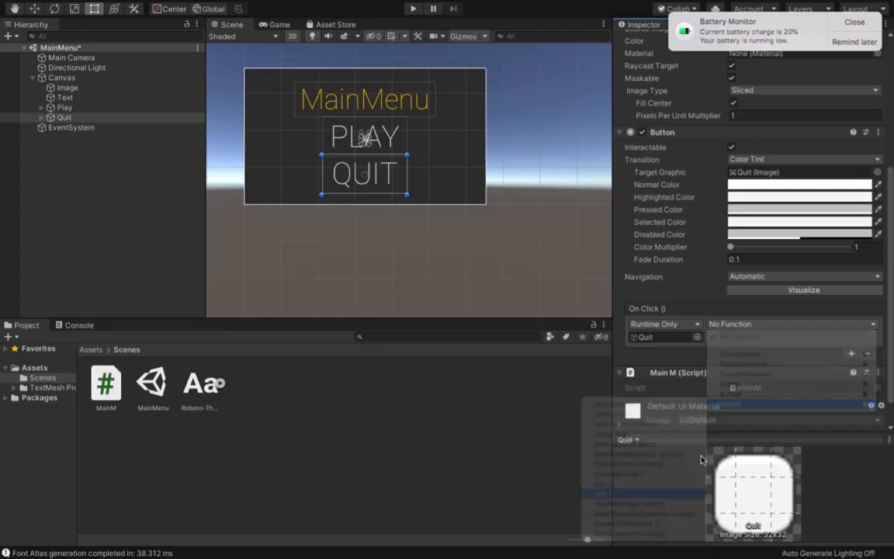
click(751, 324)
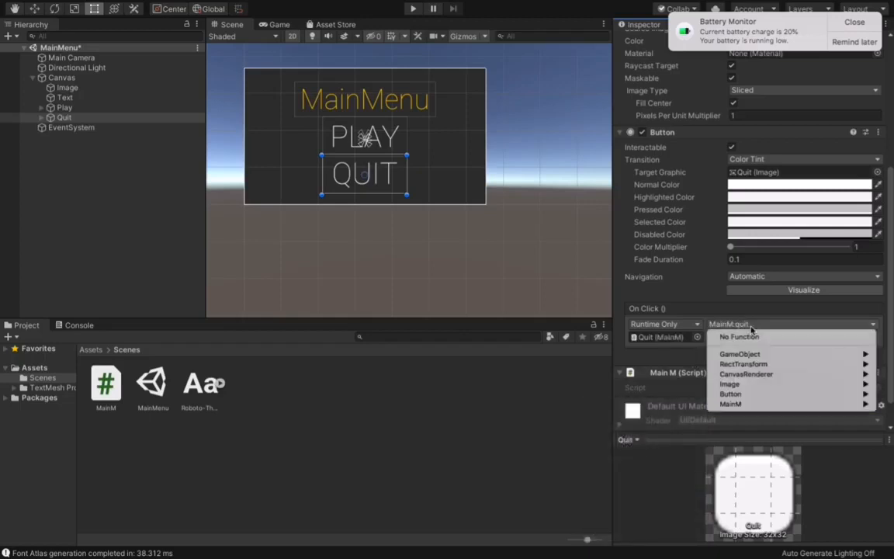
mouse_move(769, 404)
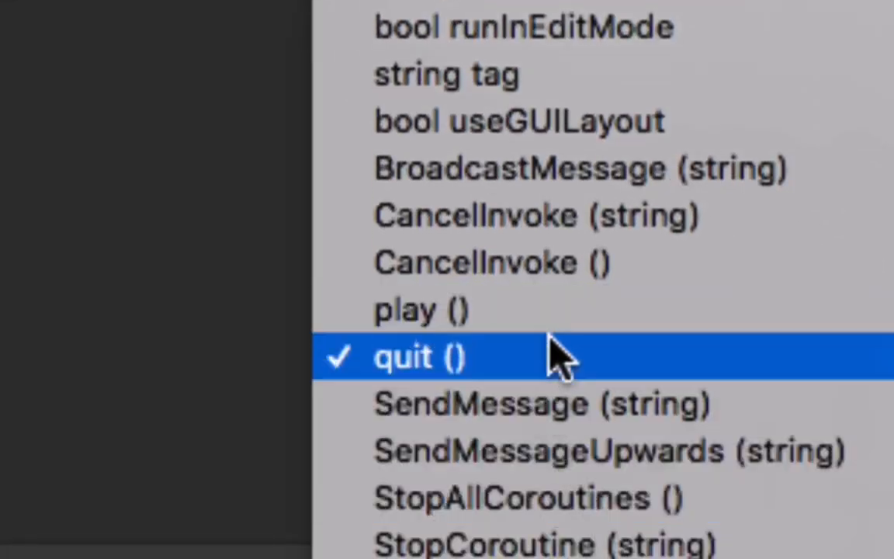
click(553, 351)
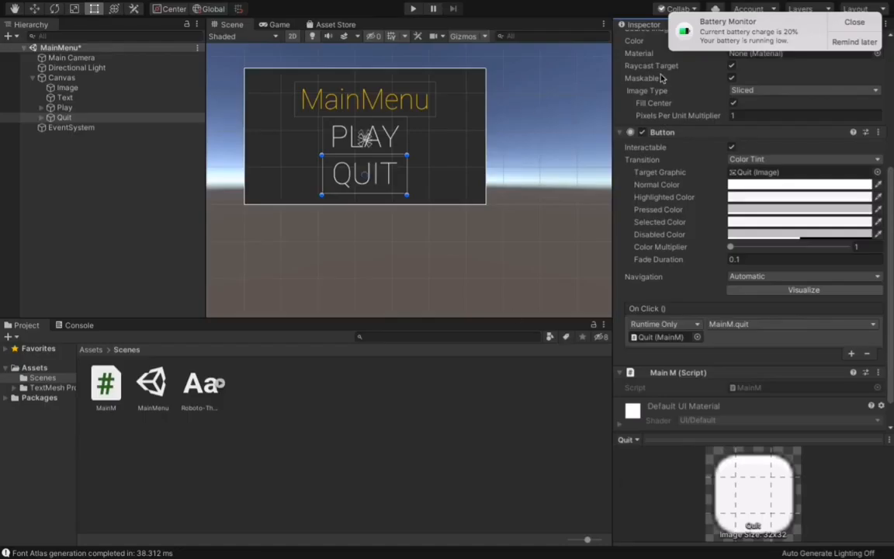
Step: Run the MainMenu scene, test its PLAY button in the running game, and stop play mode
click(866, 21)
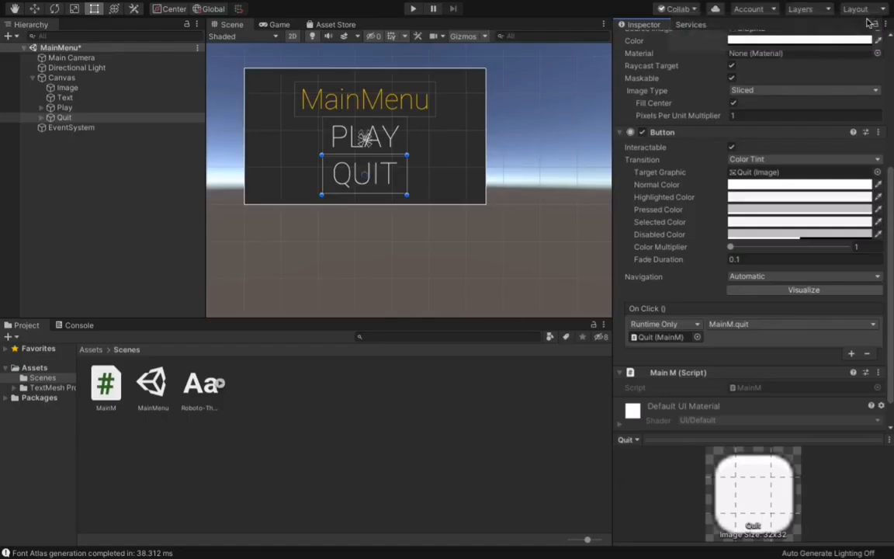
click(413, 9)
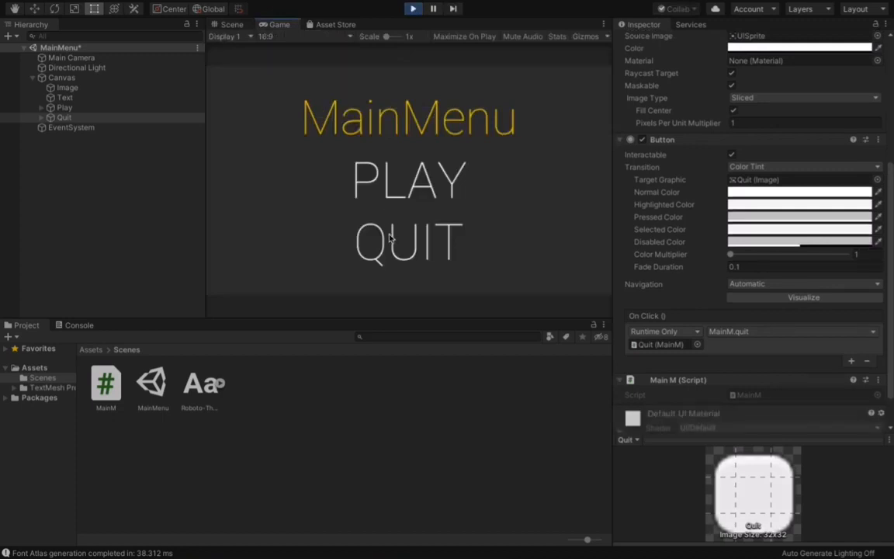
click(405, 178)
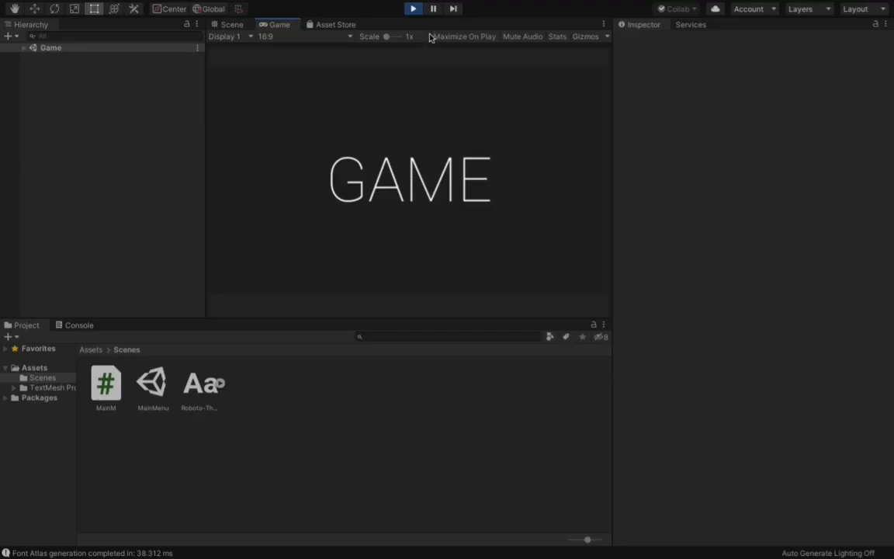
click(414, 10)
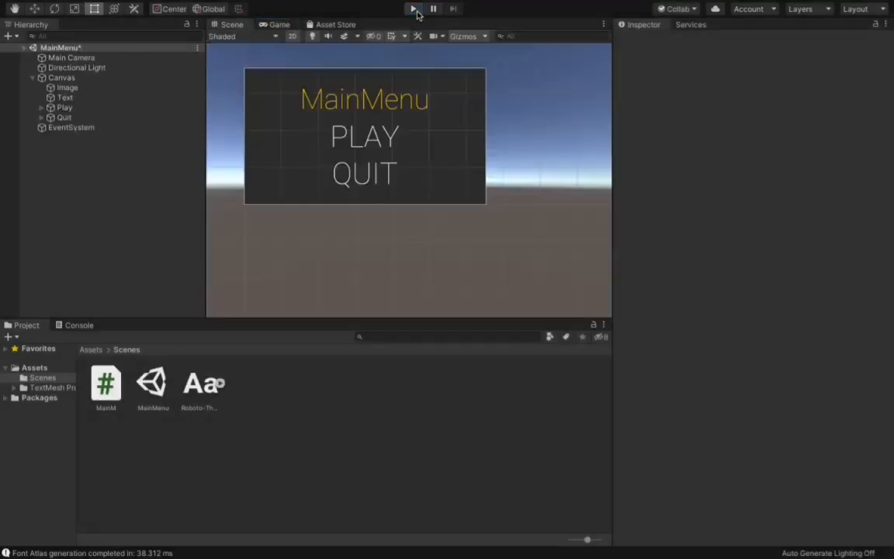